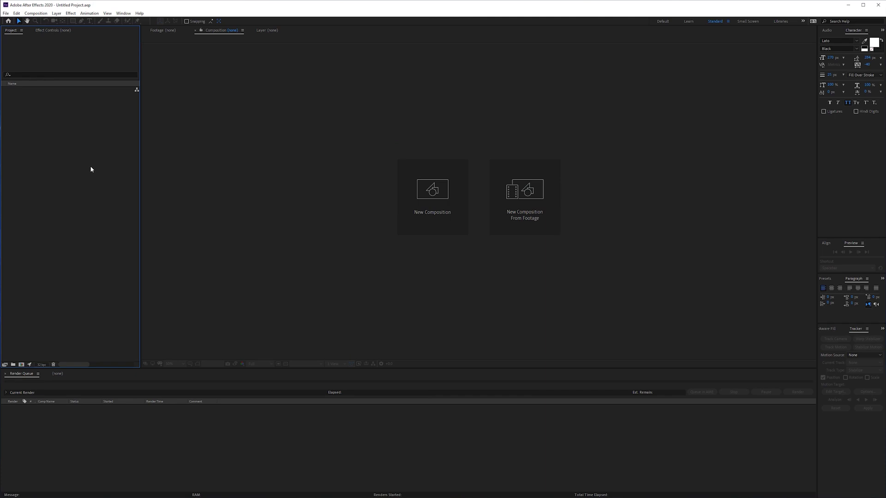
Step: Create a new composition named 'main comp' running at 24 fps
key(ctrl+n)
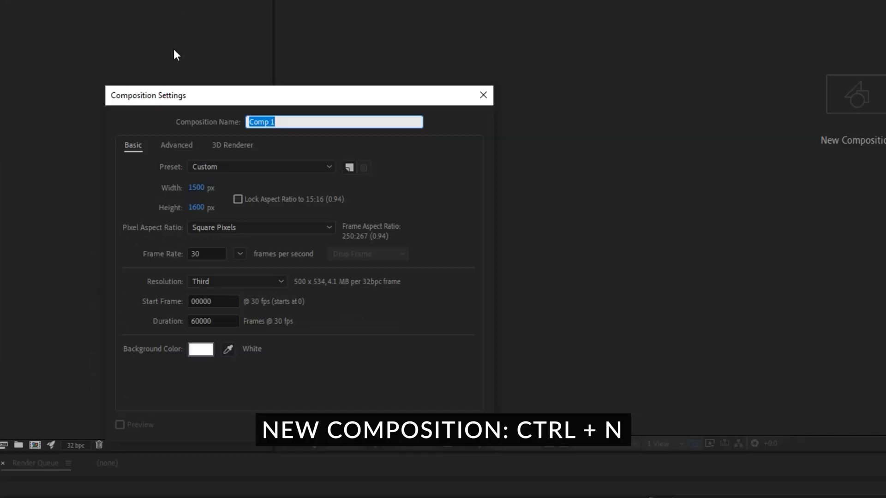
key(BackSpace)
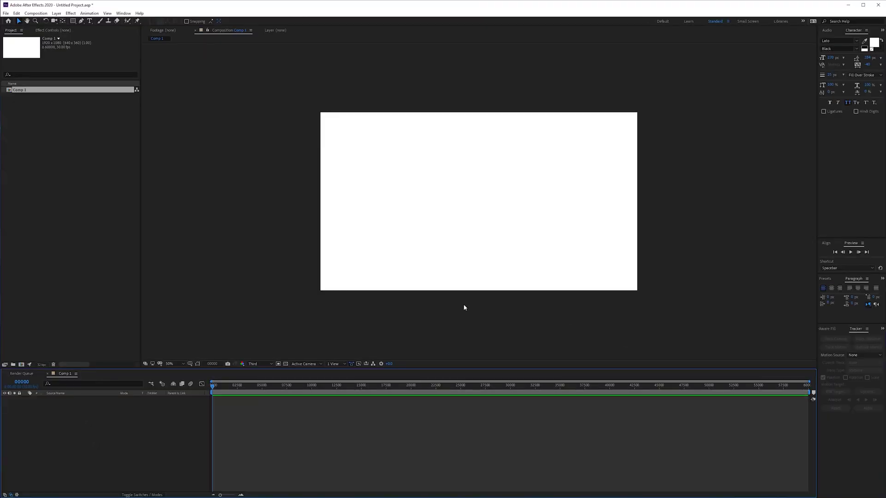
key(ctrl+k)
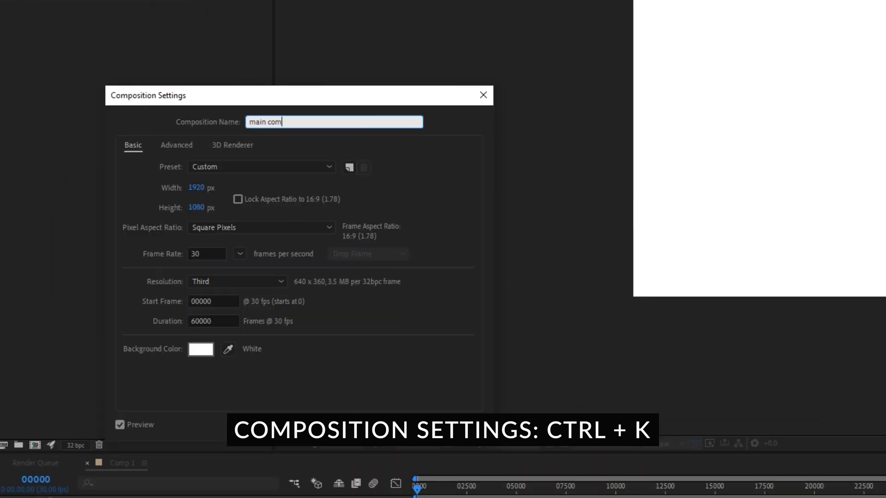
text(p)
click(211, 249)
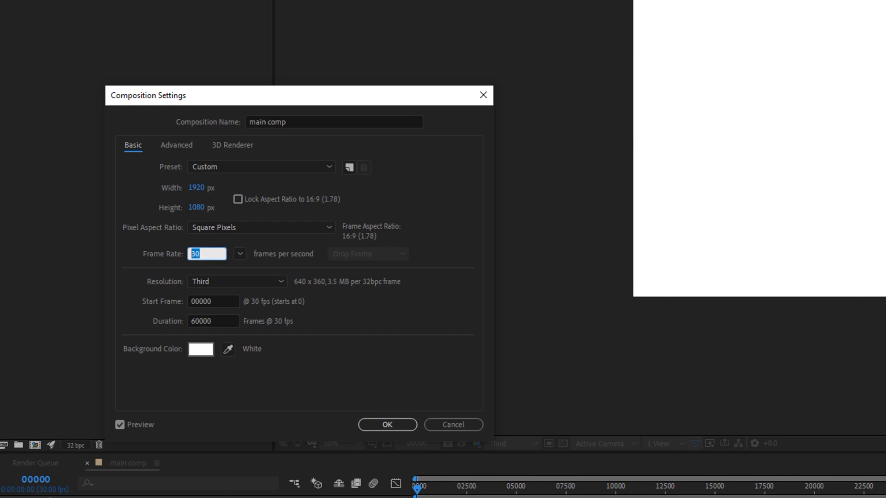
key(Return)
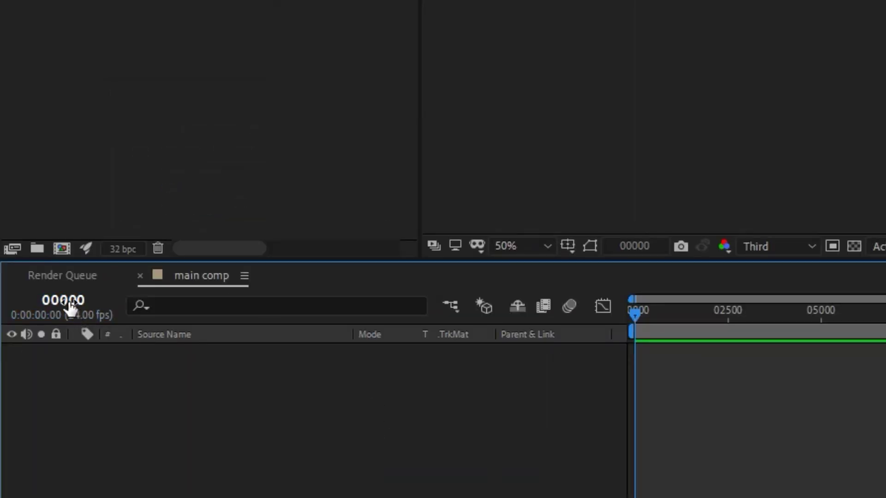
Step: Switch the time display between timecode and frame numbers while scrubbing the current time
ctrl+click(67, 302)
ctrl+click(66, 302)
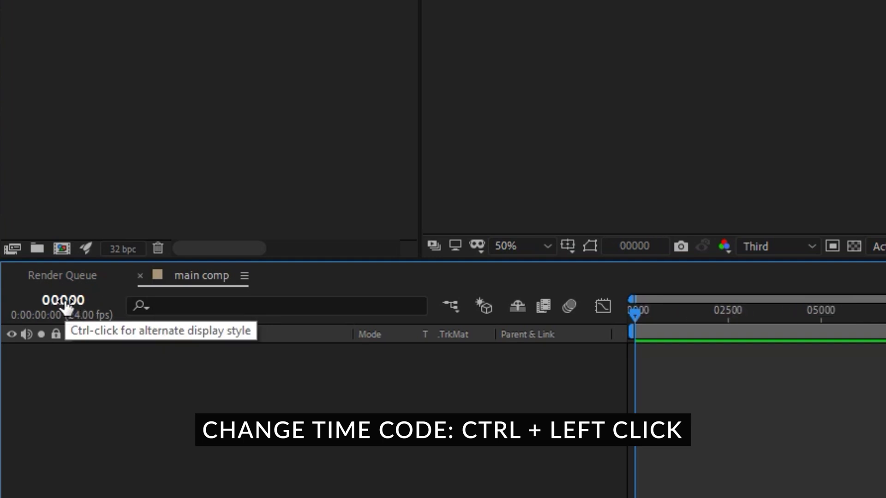
ctrl+click(71, 306)
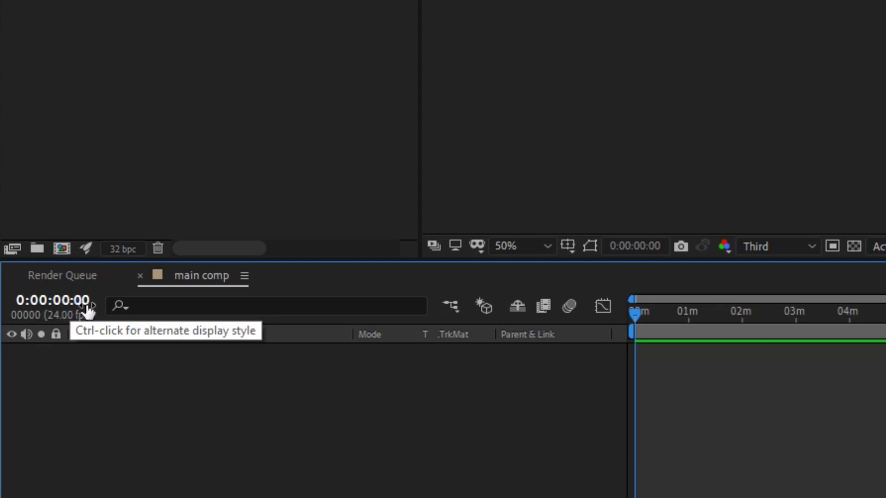
drag(720, 312, 749, 314)
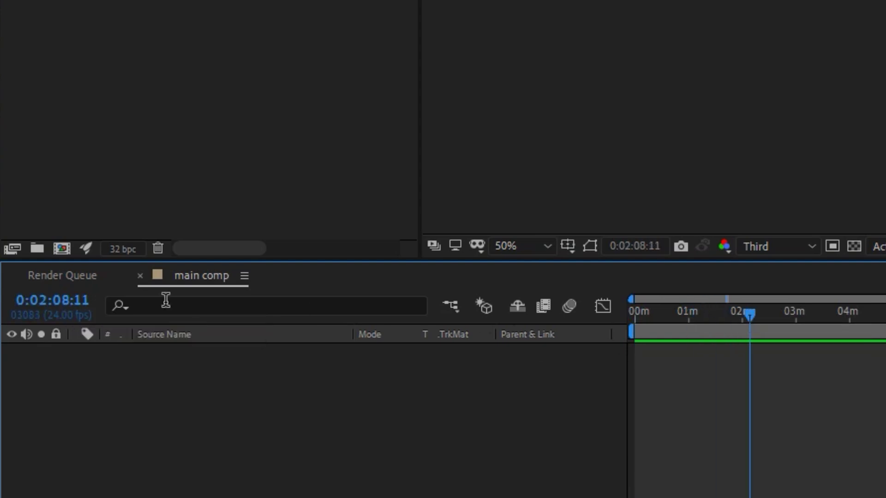
ctrl+click(64, 305)
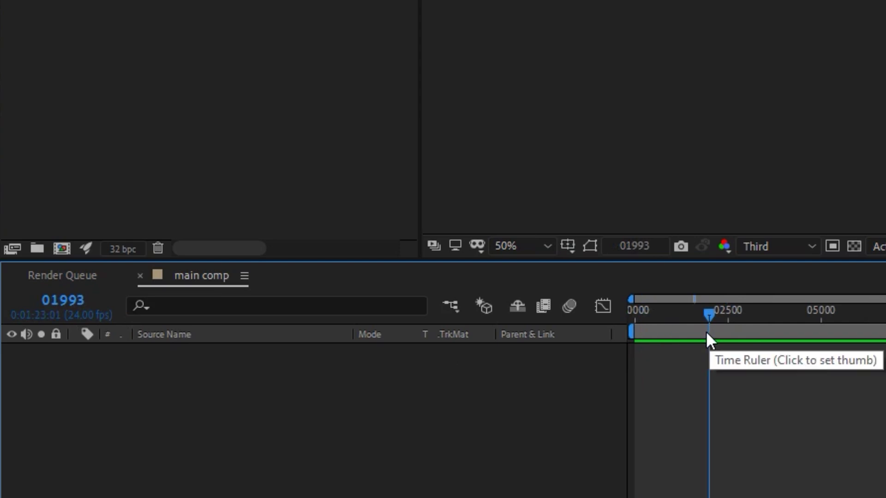
right_click(445, 476)
click(96, 376)
ctrl+click(62, 306)
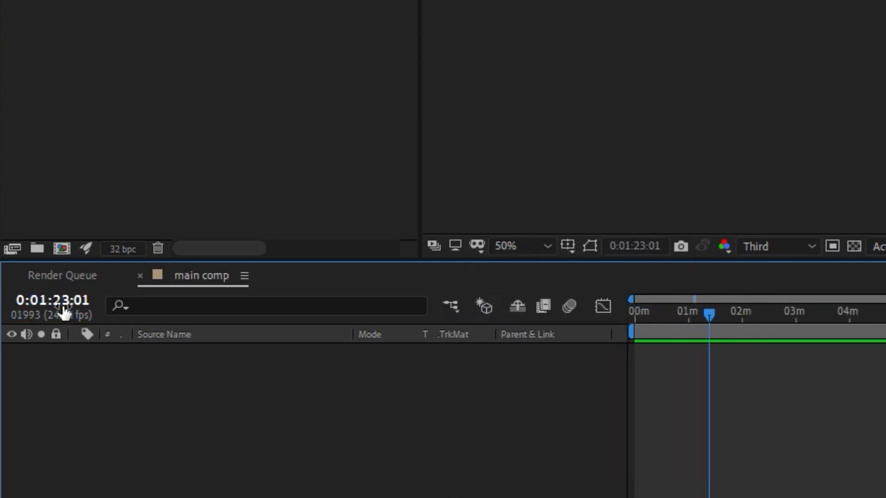
Step: Change the main comp duration to 0:00:10:00
key(ctrl+k)
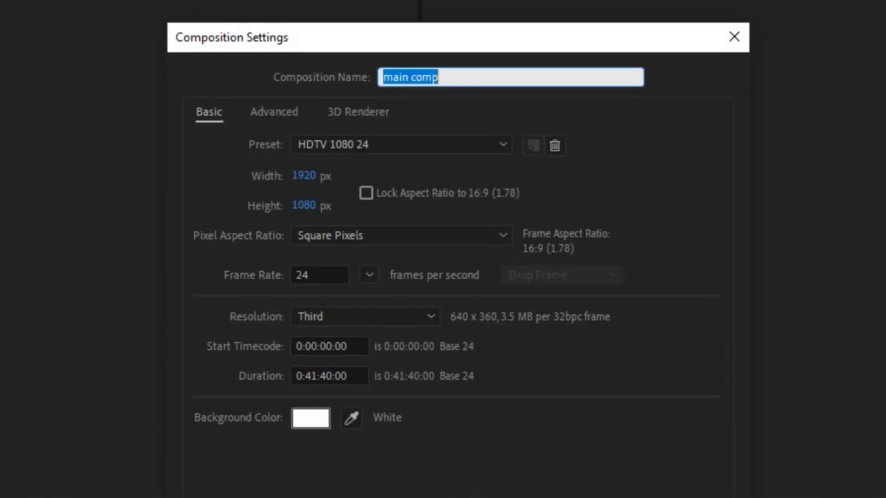
click(317, 373)
key(BackSpace)
key(BackSpace)
text(00)
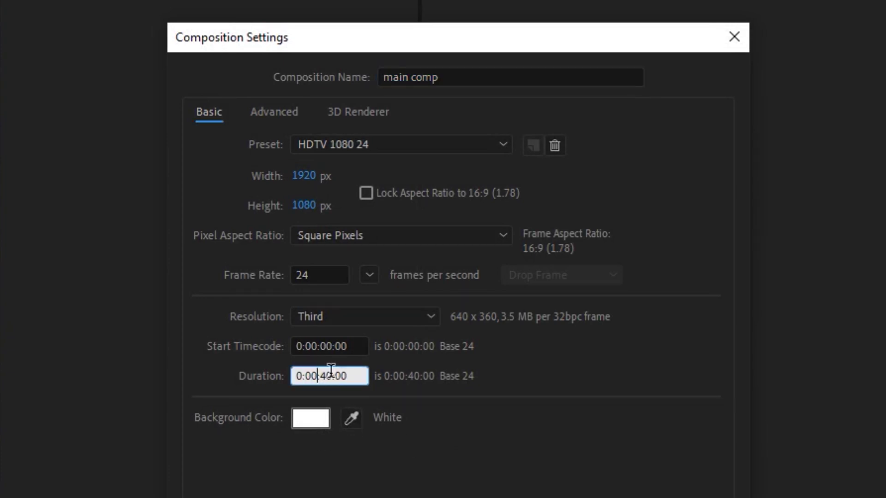
key(Delete)
text(1)
key(Return)
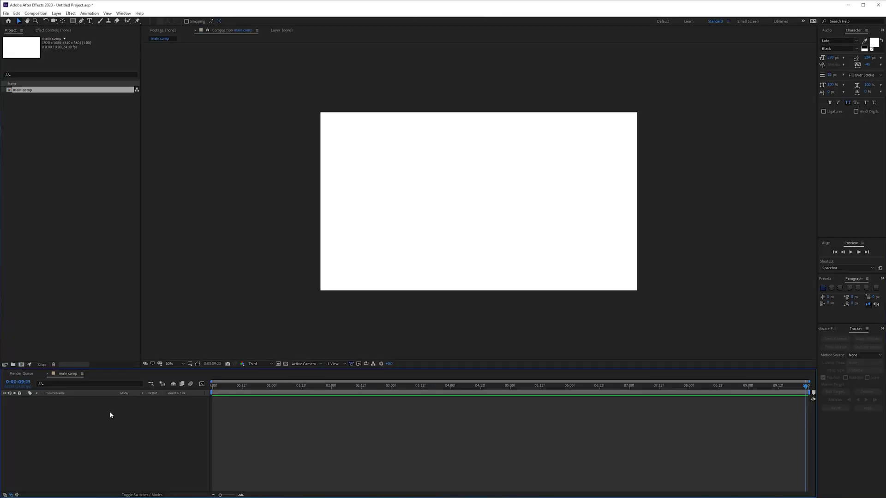
Step: Add a new solid to main comp and change its colour to a shade of red
key(ctrl+y)
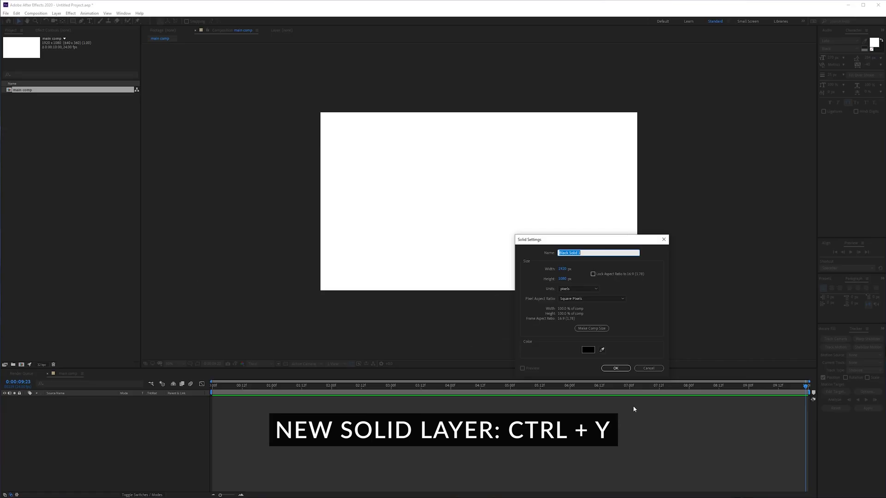
key(Return)
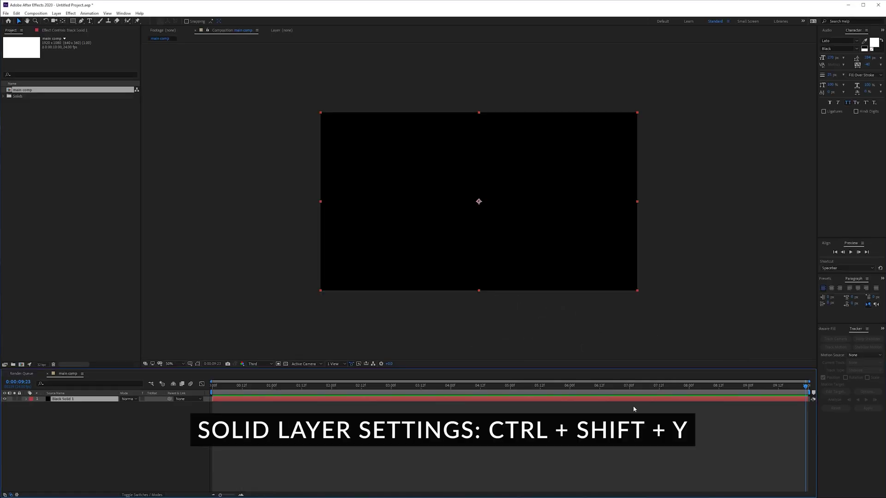
key(ctrl+shift+y)
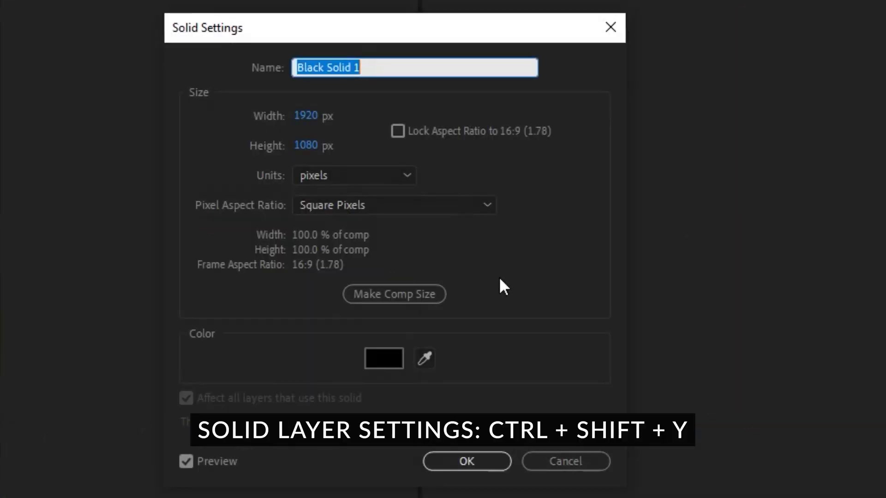
click(383, 359)
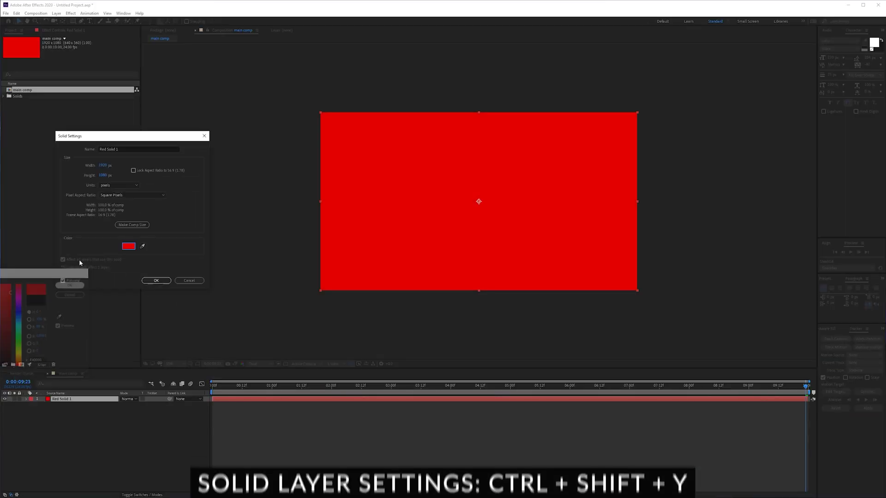
click(128, 246)
drag(2, 323, 3, 303)
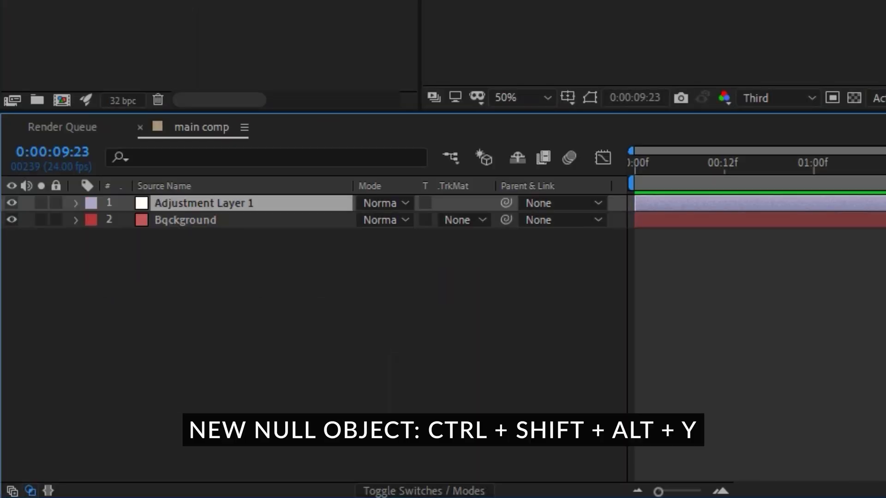
Step: Add Null 1 and view its Position, Rotation, Opacity and Scale one at a time
key(ctrl+shift+alt+y)
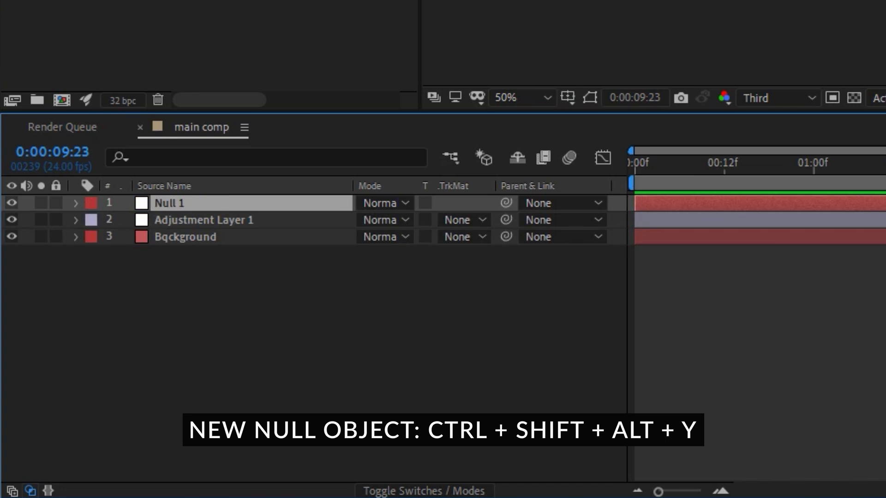
key(p)
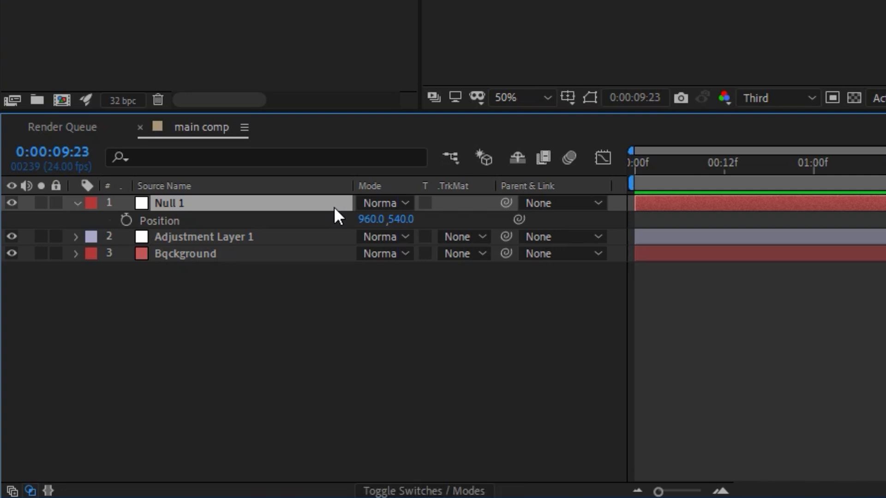
key(r)
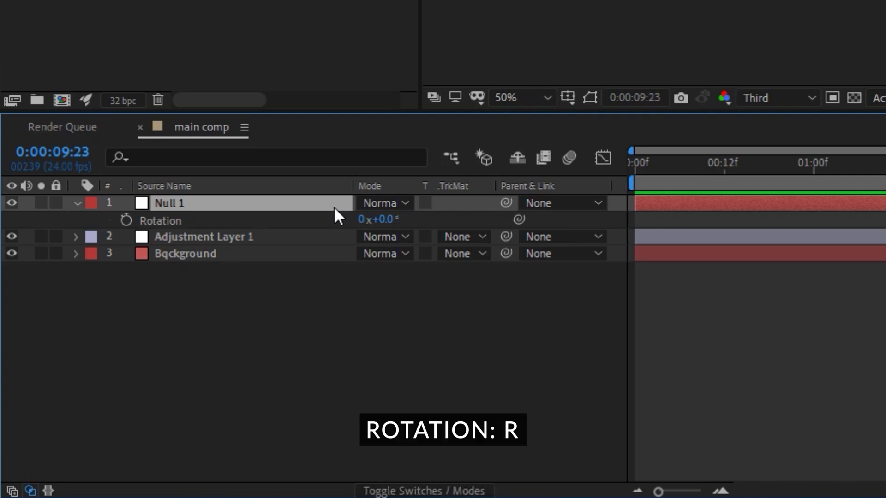
key(t)
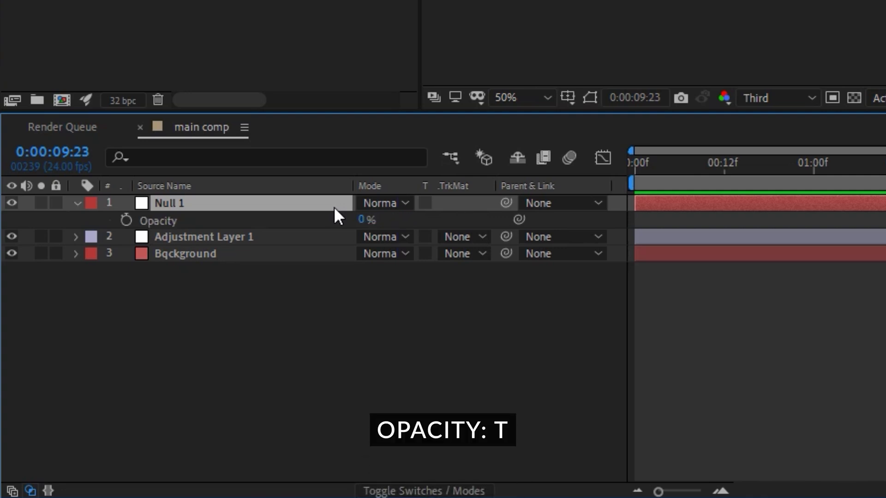
key(s)
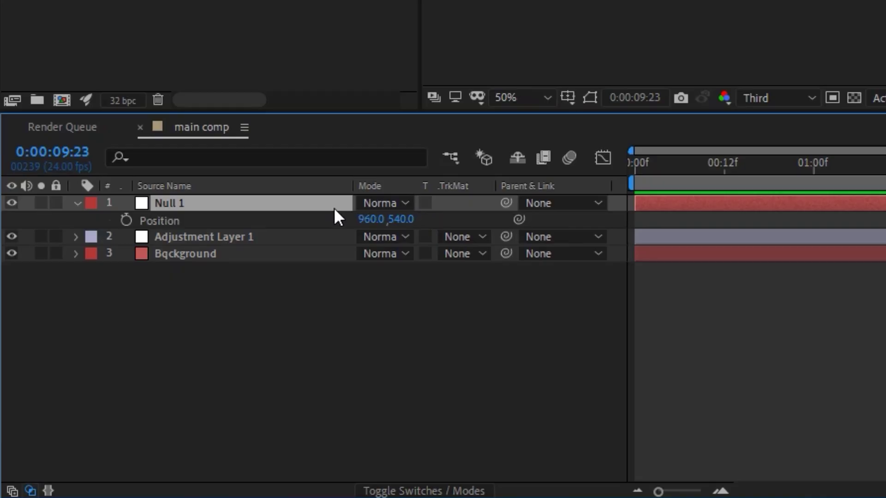
Step: Show Rotation, Opacity and Scale together with Position, then return to the comp start
key(shift+r)
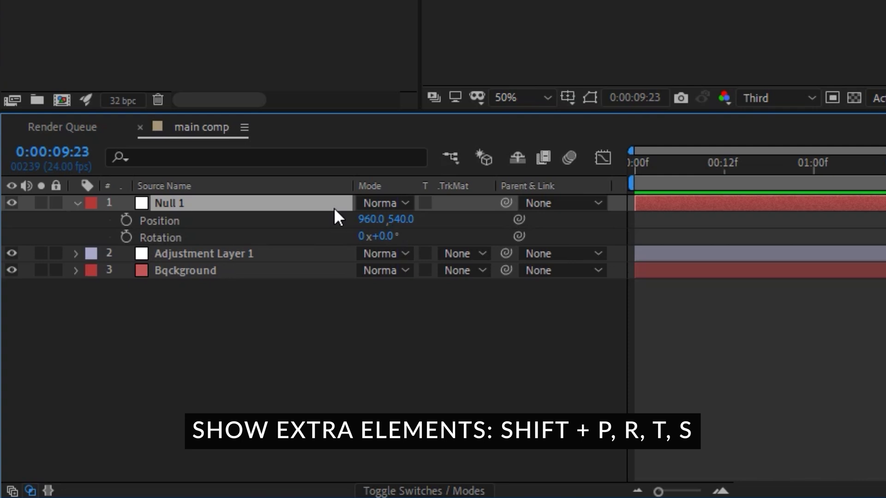
key(shift+t)
key(shift+s)
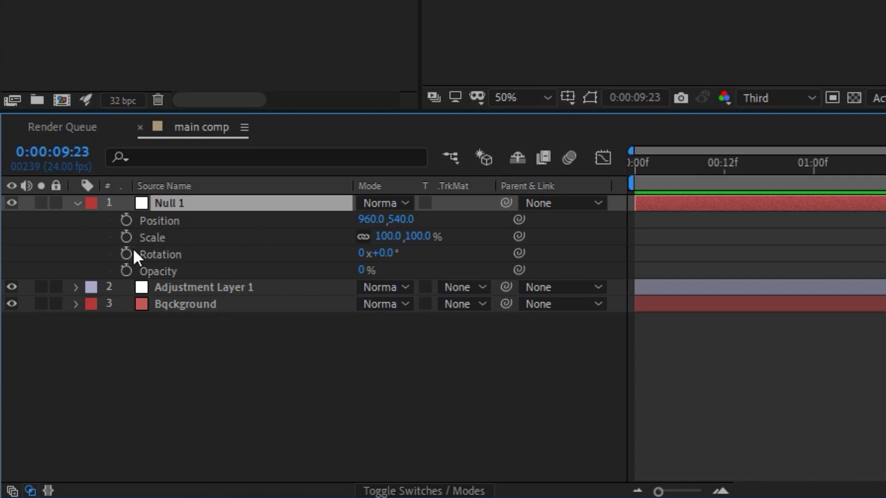
key(Home)
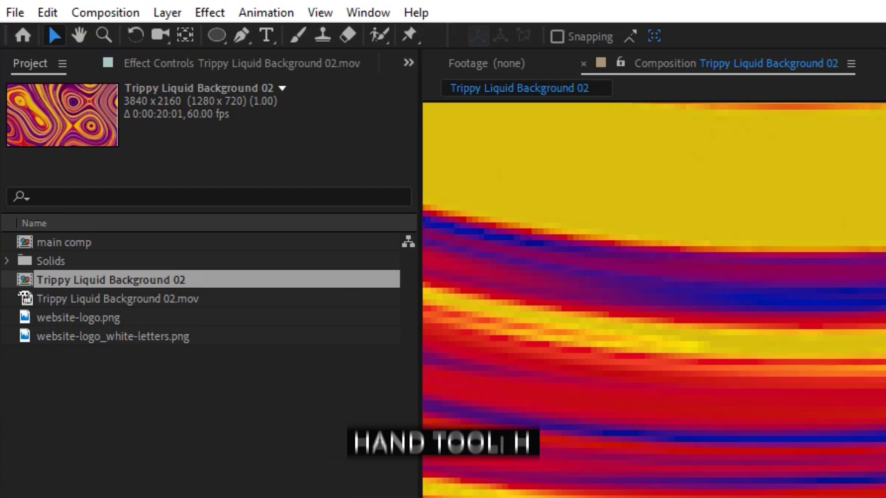
Step: Pan around the liquid background and zoom the viewer out to frame it at 50%
key(h)
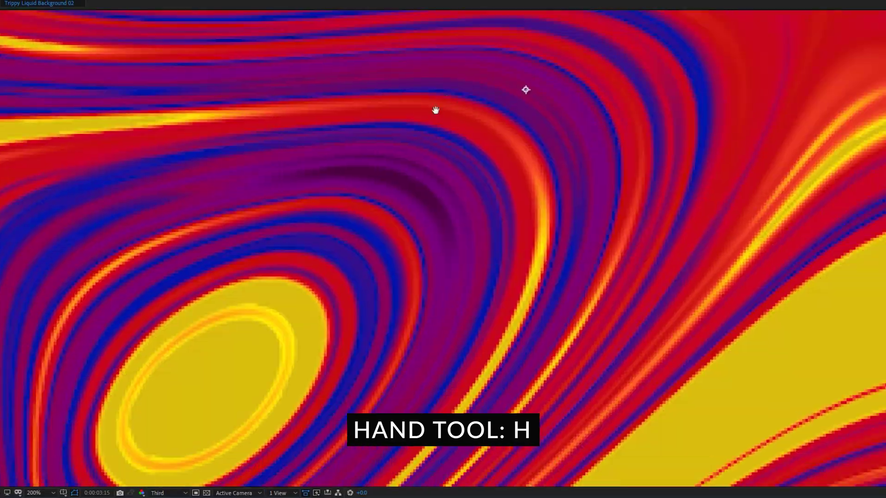
drag(435, 110, 454, 330)
scroll(454, 331, down, 3)
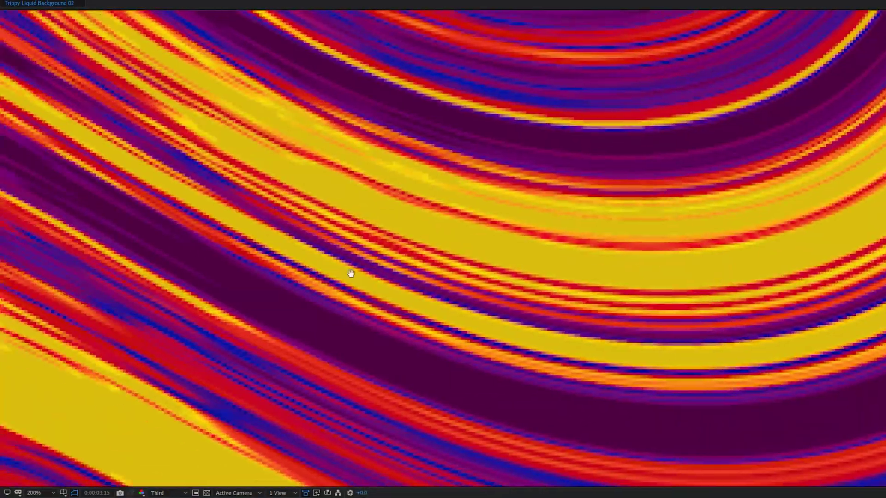
drag(348, 273, 621, 249)
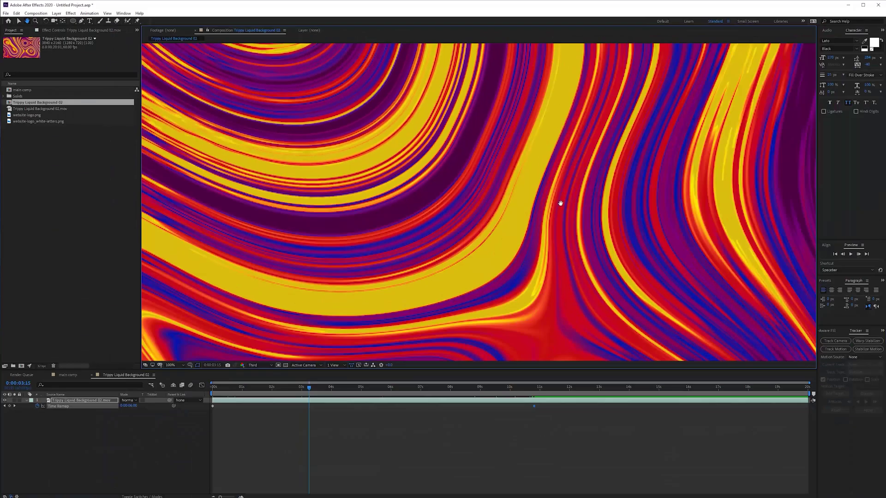
key(v)
key(space)
drag(450, 178, 433, 109)
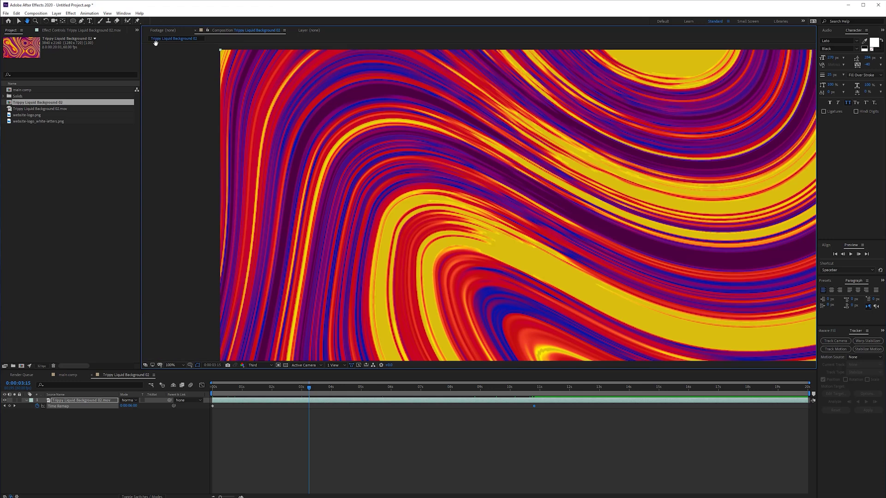
key(space)
key(space)
drag(448, 204, 417, 234)
scroll(417, 234, down, 4)
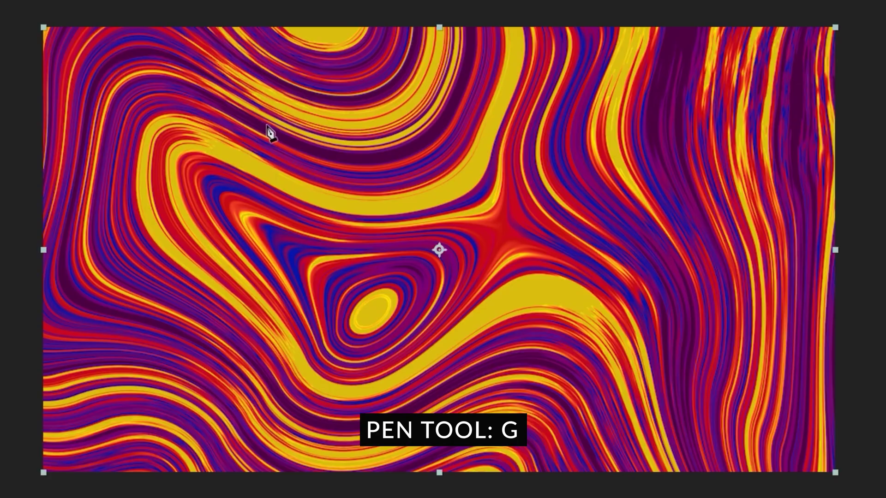
Step: Draw a mask path on the liquid background and start a text layer reading 'CRE'
click(171, 228)
click(239, 384)
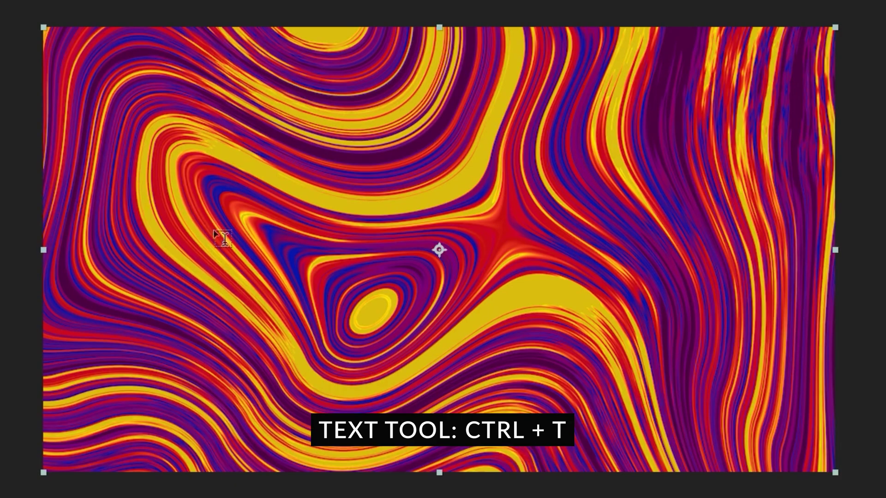
click(223, 249)
text(CREQ)
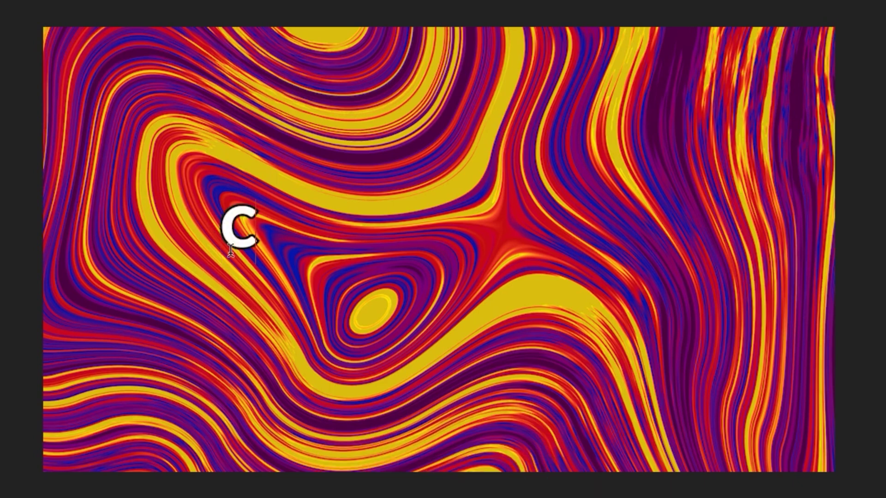
key(BackSpace)
key(BackSpace)
key(BackSpace)
key(BackSpace)
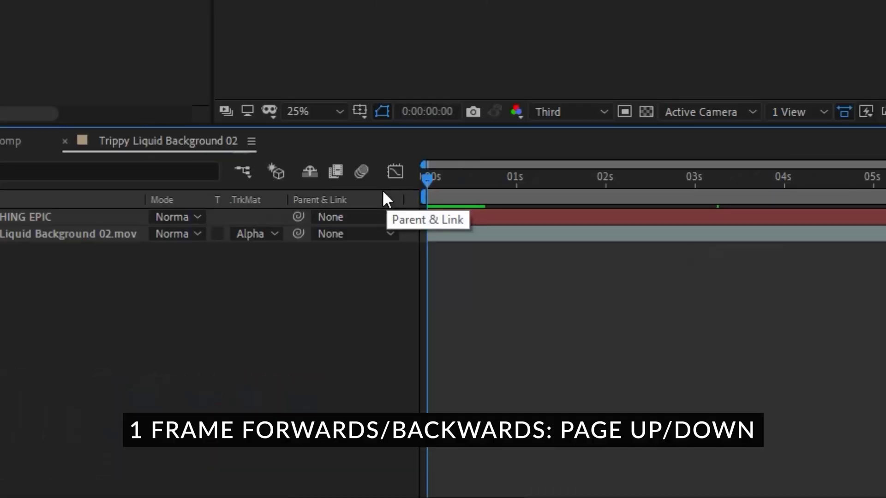
Step: Step the playhead by single frames and ten-frame jumps, then go near the end
key(Page_Down)
key(Page_Down)
key(Page_Down)
key(Page_Down)
key(Page_Down)
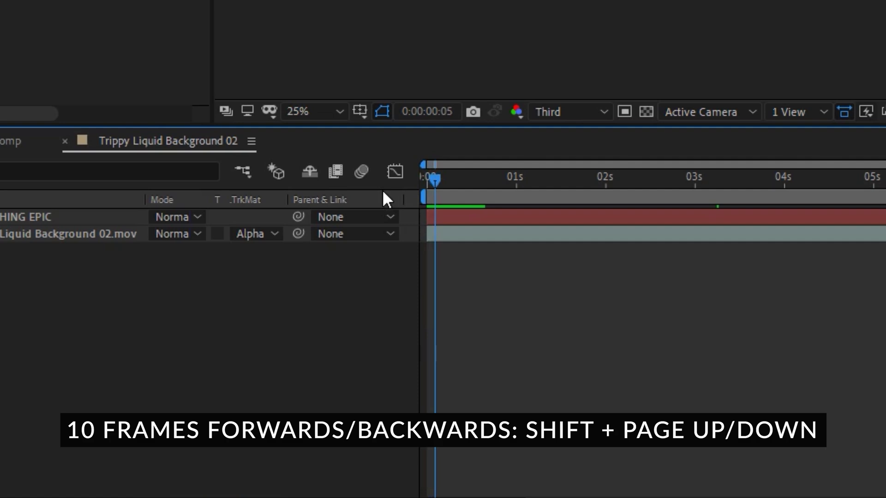
key(shift+Page_Down)
key(shift+Page_Down)
key(shift+Page_Down)
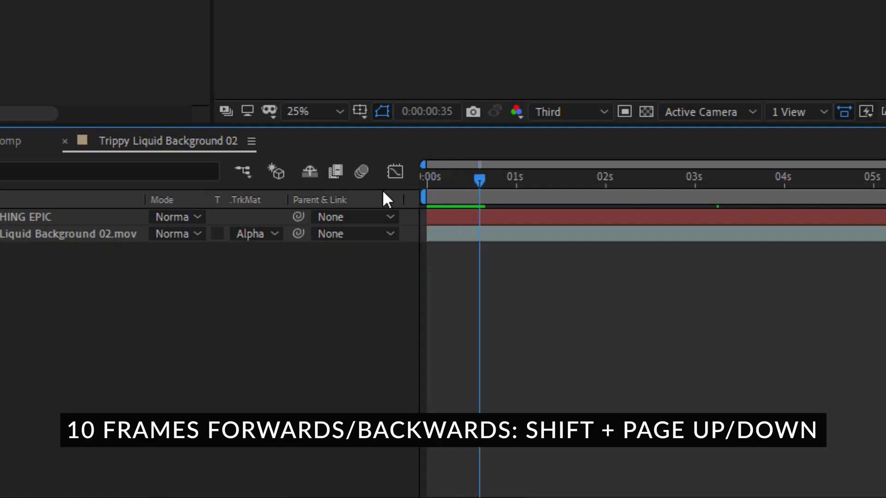
key(shift+Page_Down)
key(shift+Page_Up)
key(shift+Page_Up)
key(shift+Page_Up)
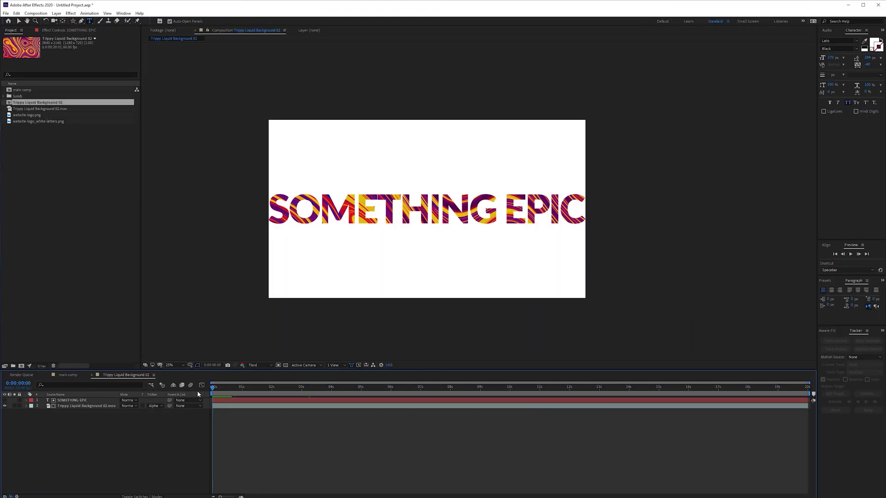
key(End)
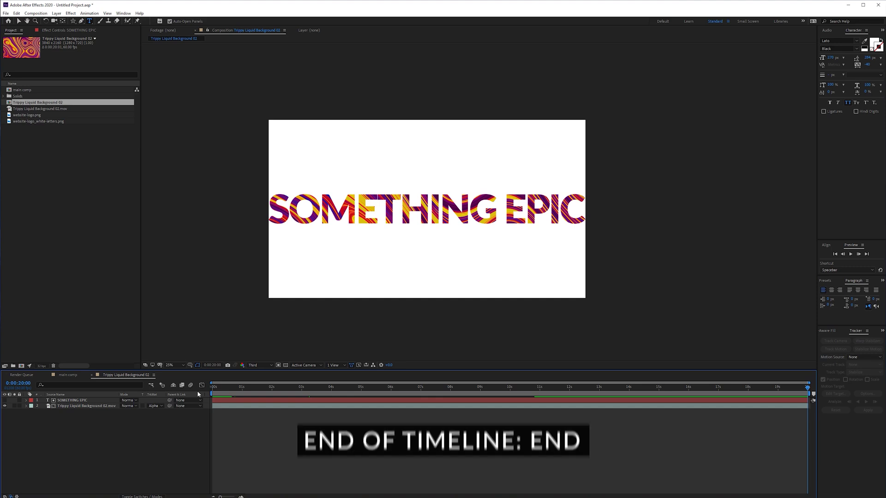
key(Page_Up)
key(Page_Up)
key(Page_Up)
key(Page_Up)
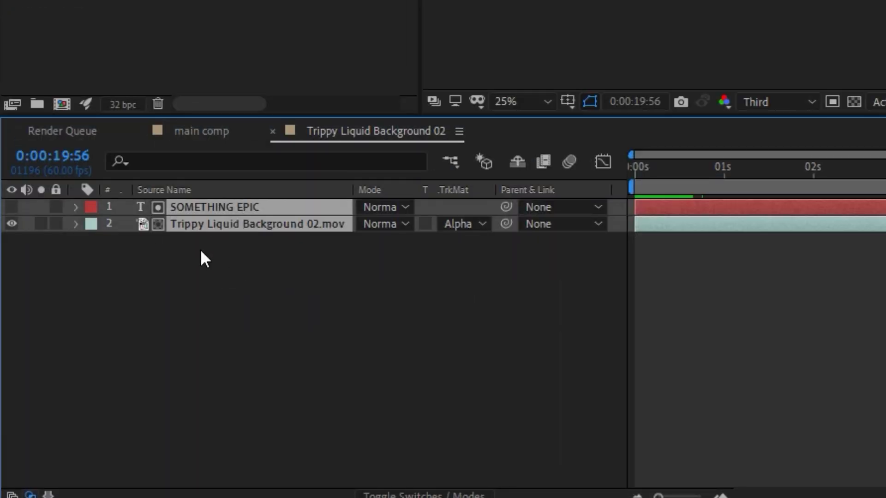
Step: Pre-compose the text and liquid background layers into a composition named 'Precomped'
key(ctrl+shift+c)
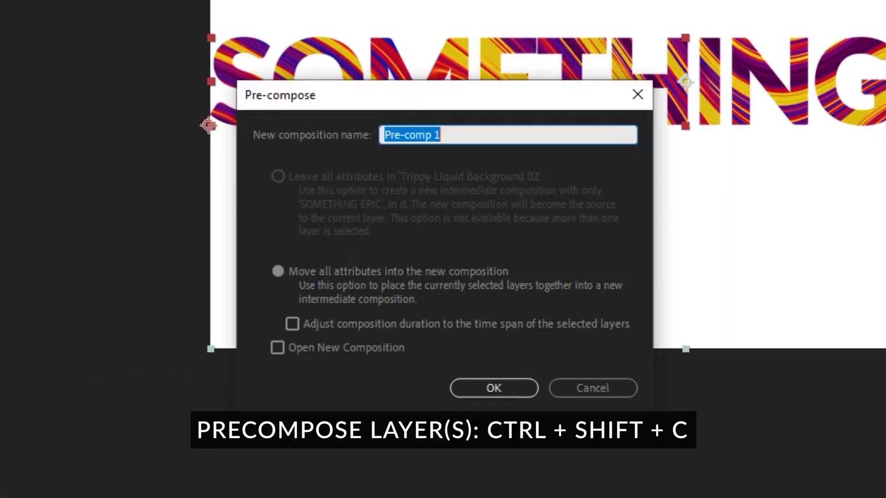
text(Precomped)
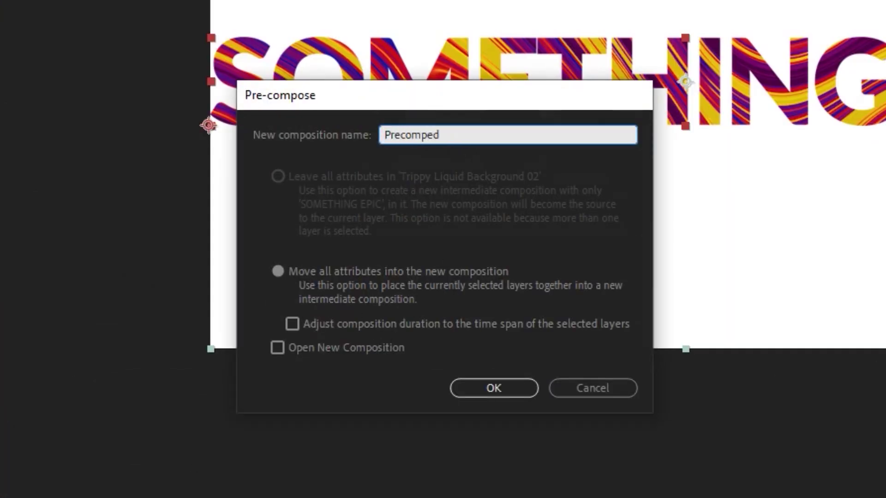
key(Return)
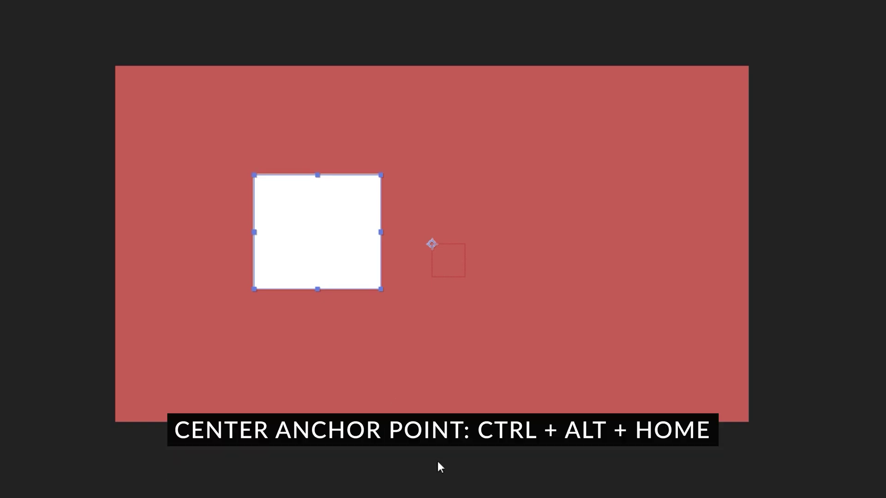
Step: Centre the square's anchor point and keyframe its Position to x 1614 at 1s
key(ctrl+alt+Home)
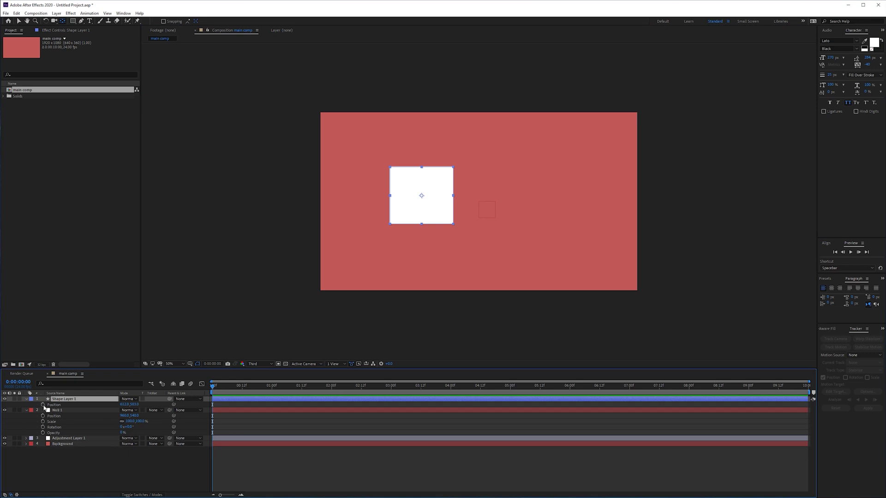
click(43, 405)
click(271, 387)
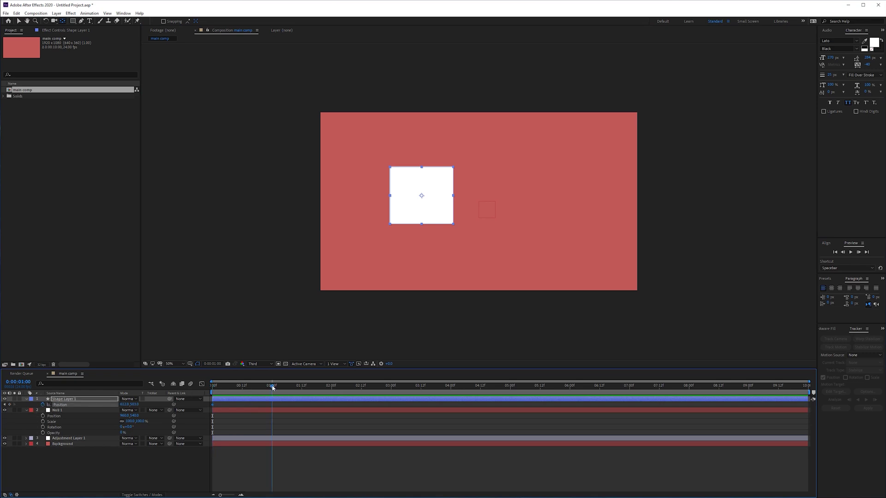
drag(124, 406, 447, 407)
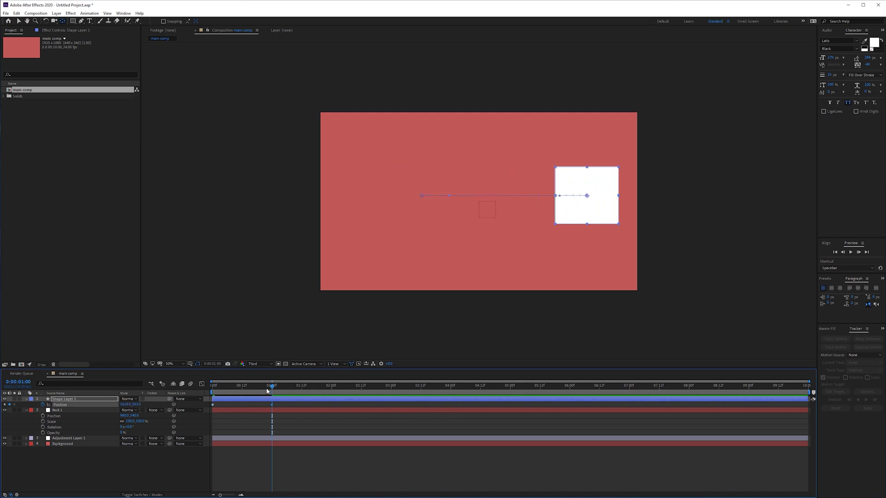
Step: Preview the square's slide and jump between its Position keyframes with J and K
drag(267, 392, 204, 398)
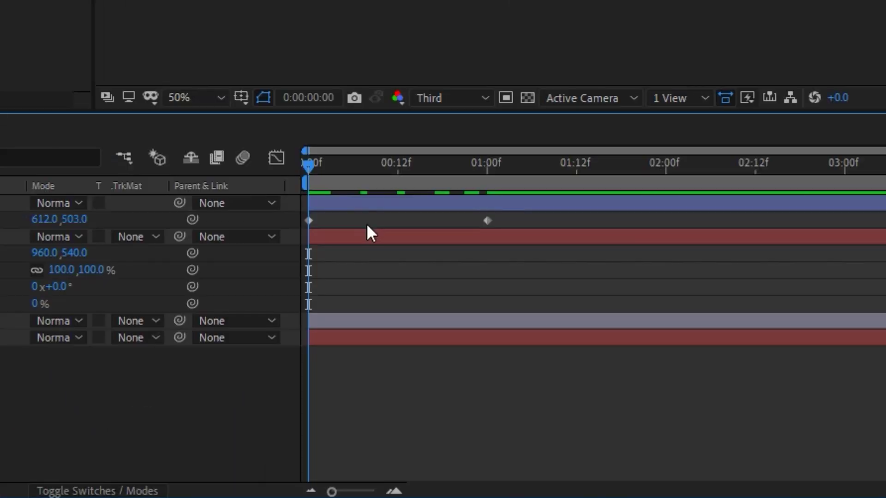
key(k)
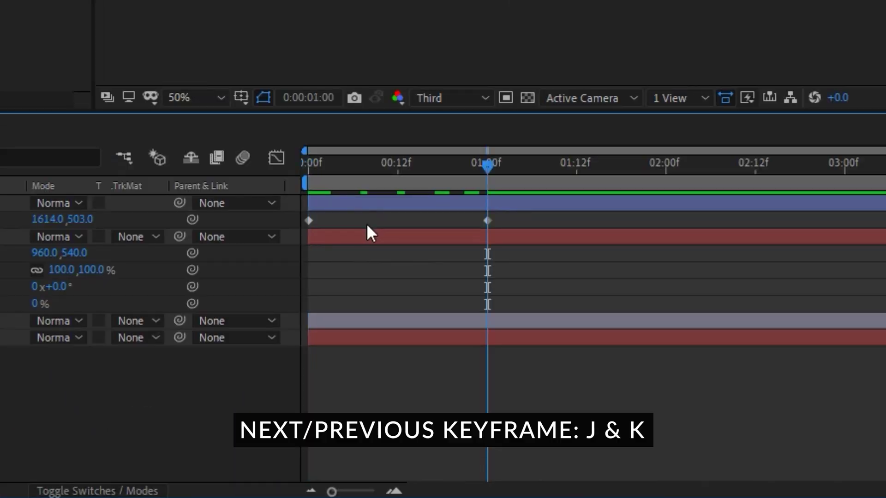
key(j)
key(k)
key(j)
key(k)
key(j)
Step: Add a Position keyframe at 01:19f and move the square's starting X left to 320
drag(569, 174, 629, 174)
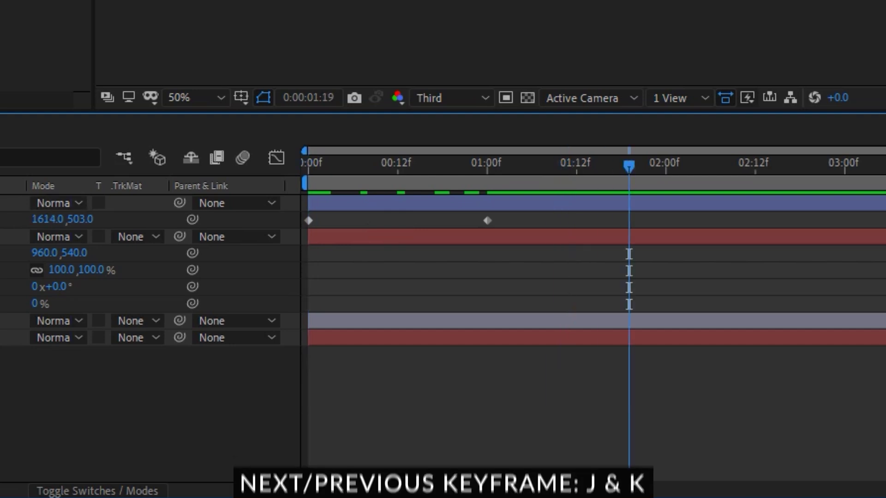
click(290, 200)
click(748, 168)
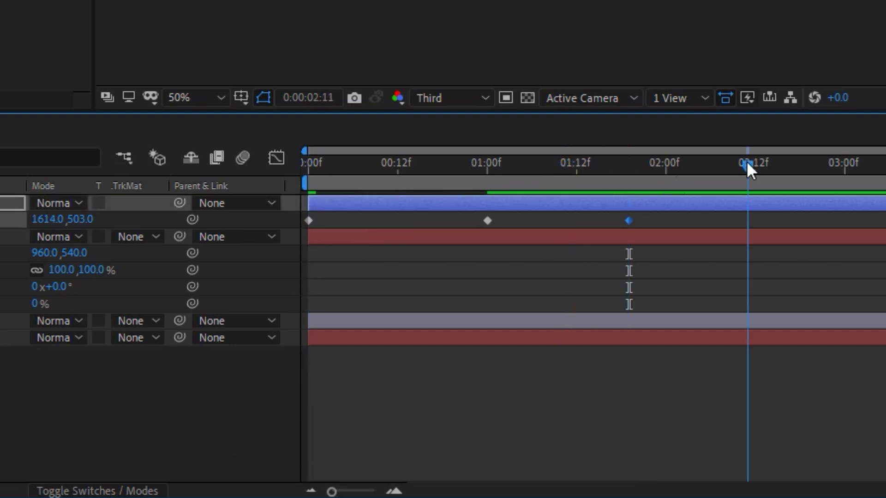
click(312, 160)
key(k)
key(k)
key(j)
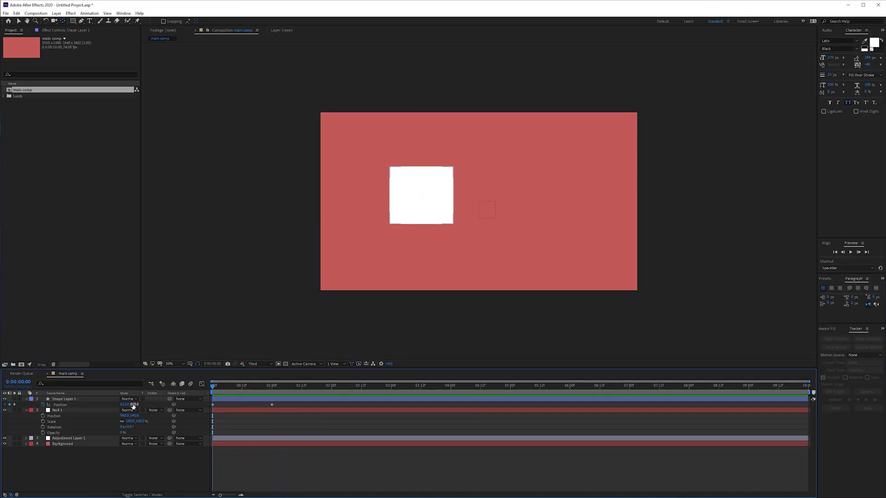
drag(124, 405, 14, 410)
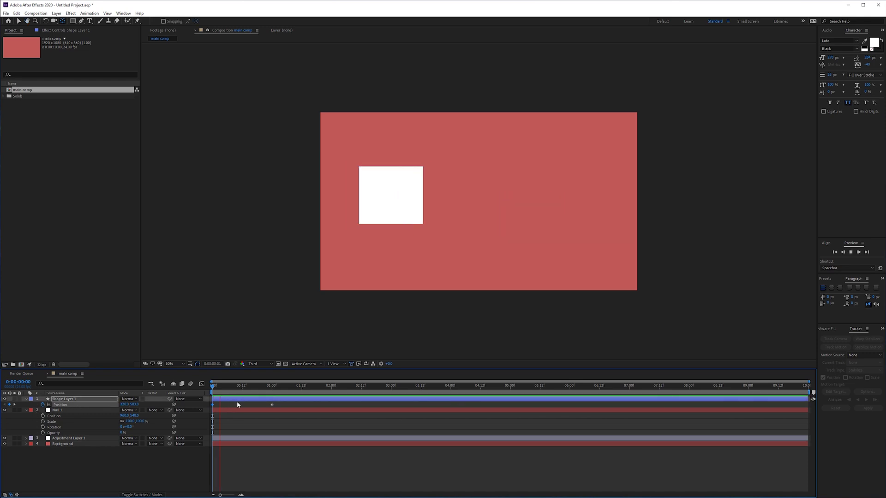
Step: Apply Easy Ease to both Position keyframes and preview the eased slide
key(space)
key(space)
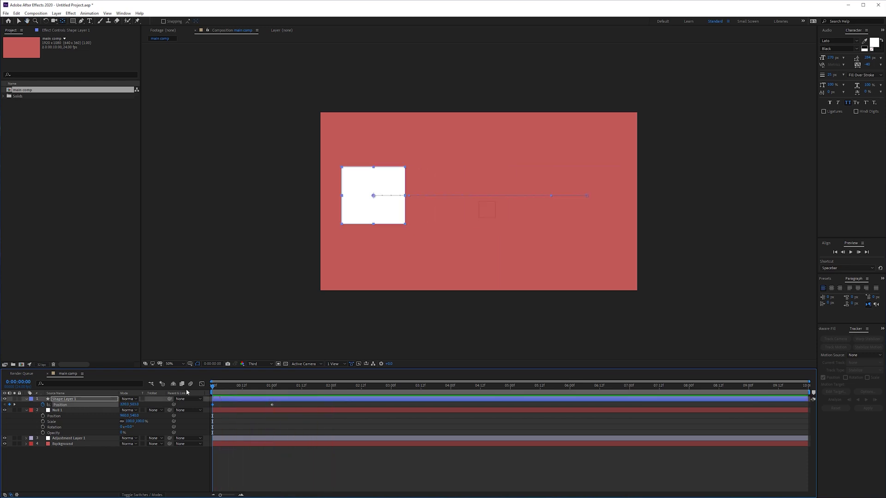
click(283, 403)
click(271, 405)
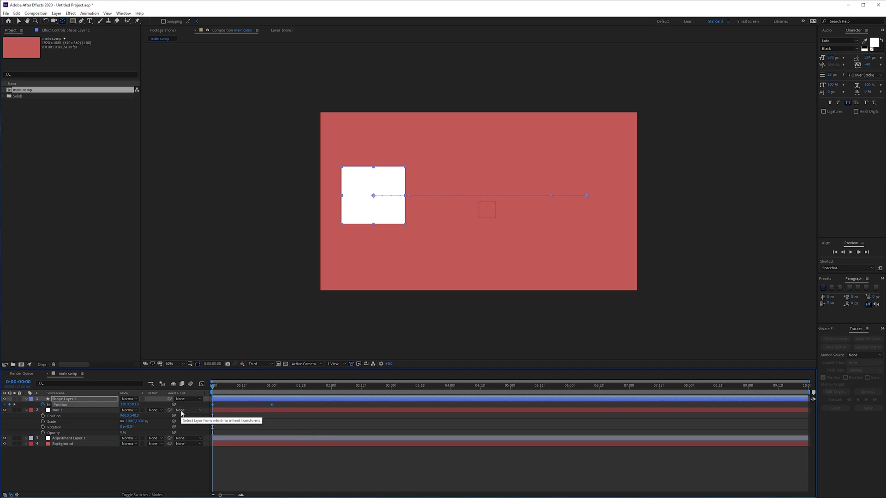
key(F9)
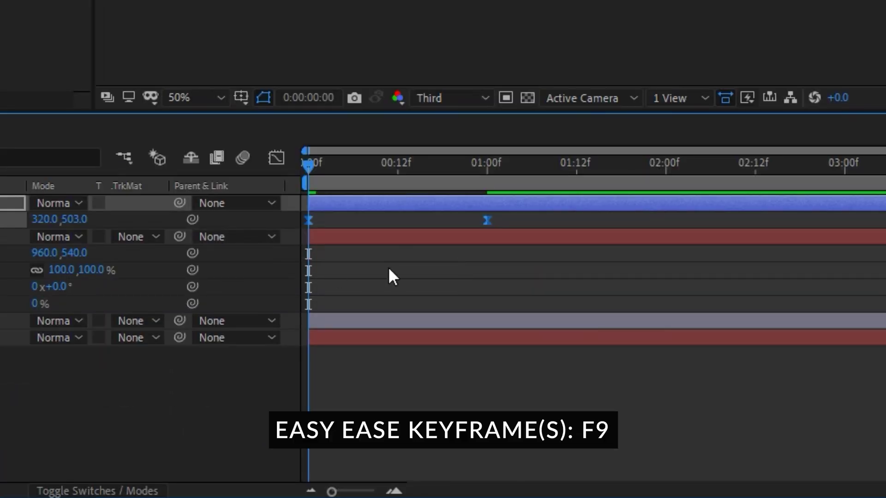
mouse_move(489, 221)
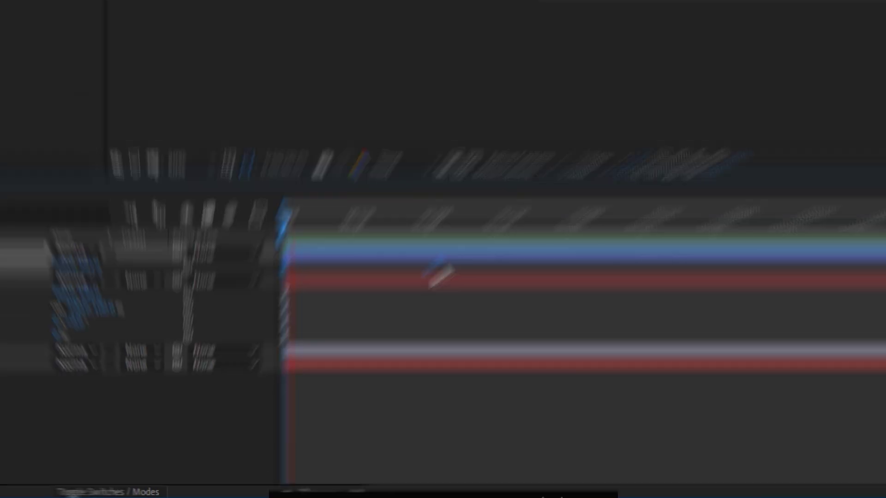
key(space)
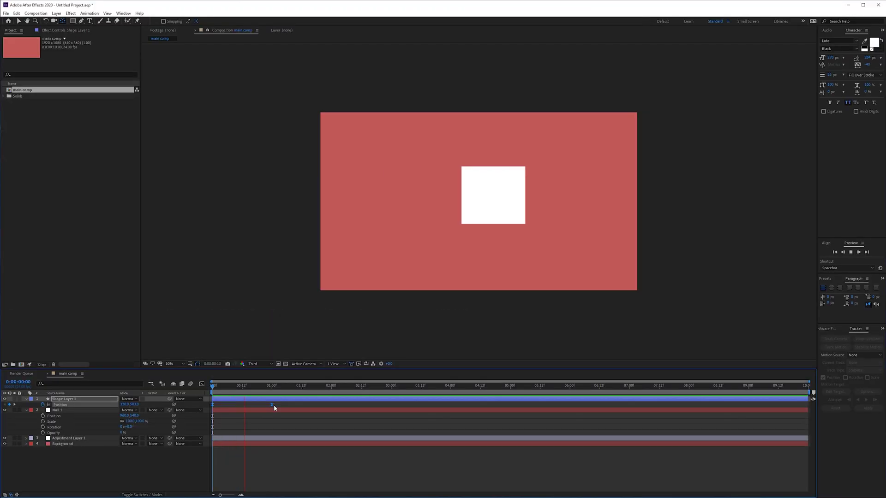
key(space)
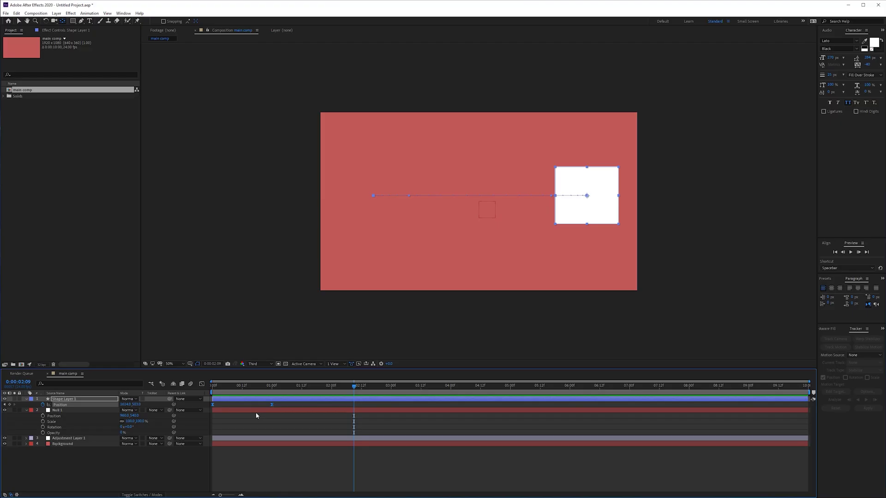
Step: Stretch the keyframe influence to about 80% in the speed graph
key(shift+F3)
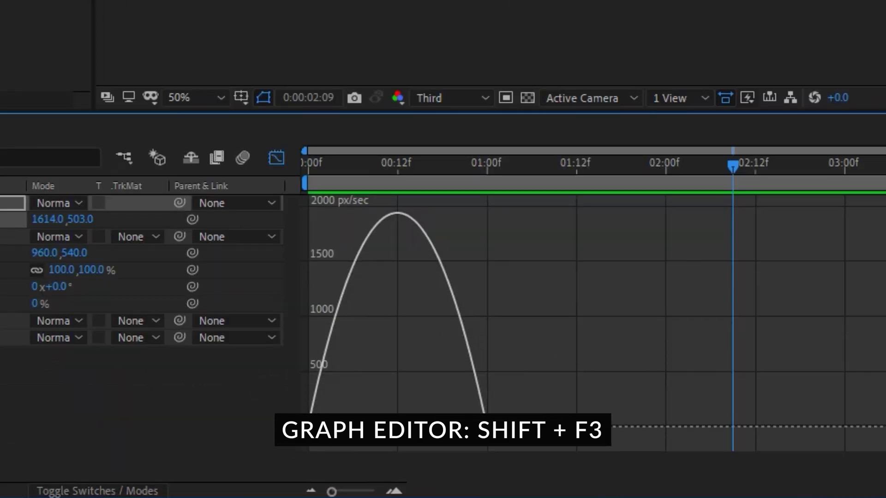
mouse_move(428, 427)
mouse_down()
mouse_move(372, 431)
mouse_move(453, 426)
mouse_move(414, 429)
mouse_up()
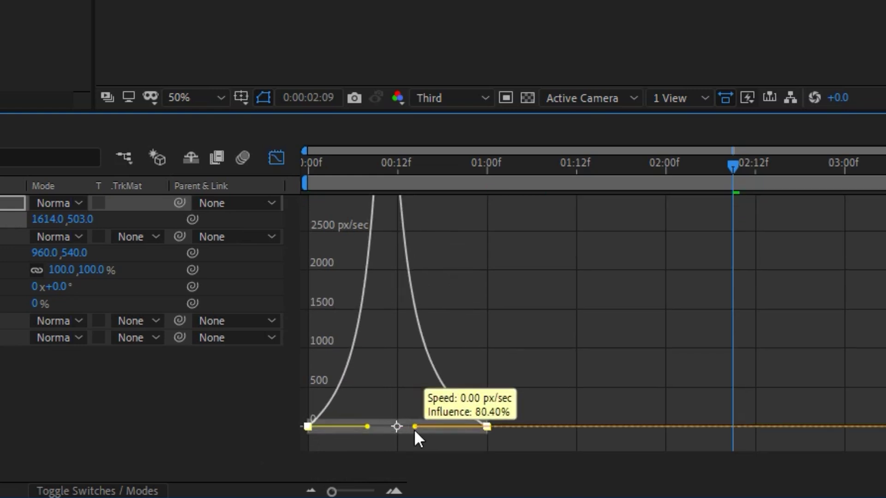
click(279, 161)
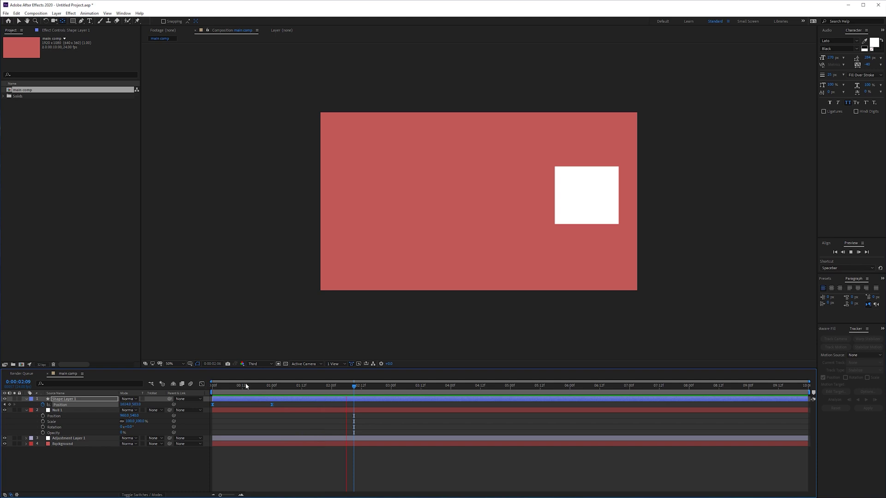
Step: Add website-logo.png to main comp and fit it to the comp size
key(space)
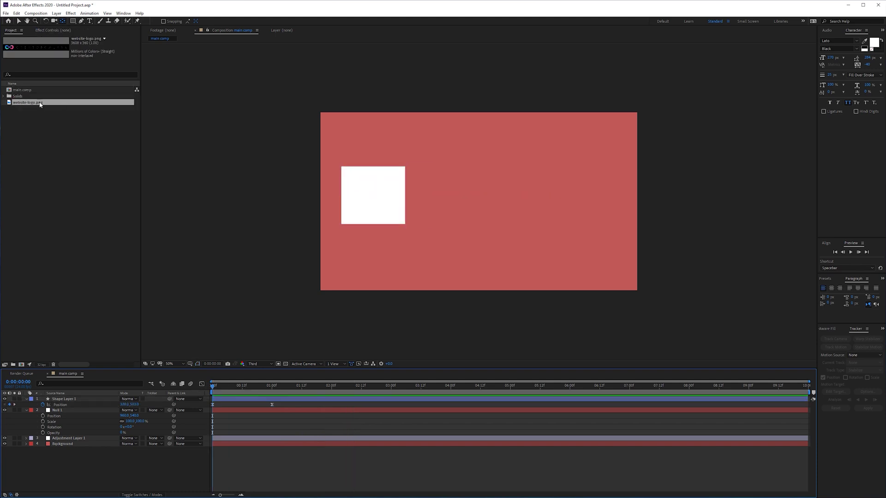
drag(28, 102, 79, 397)
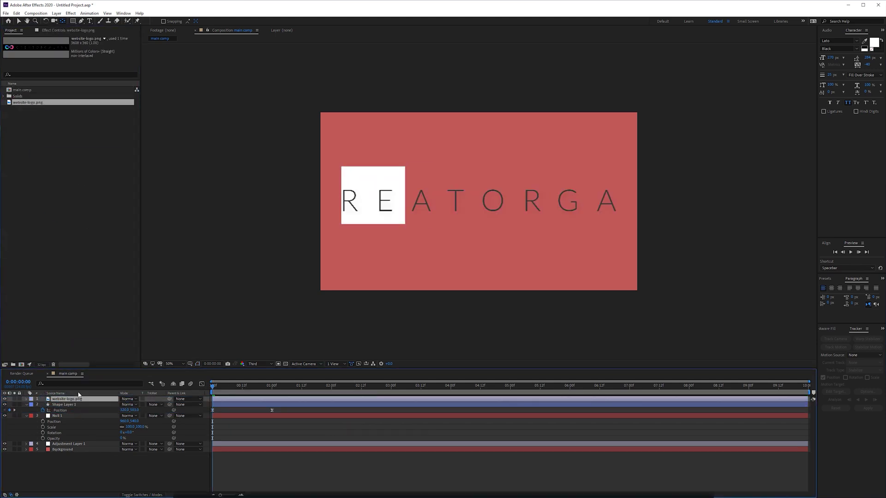
key(ctrl+shift+alt+h)
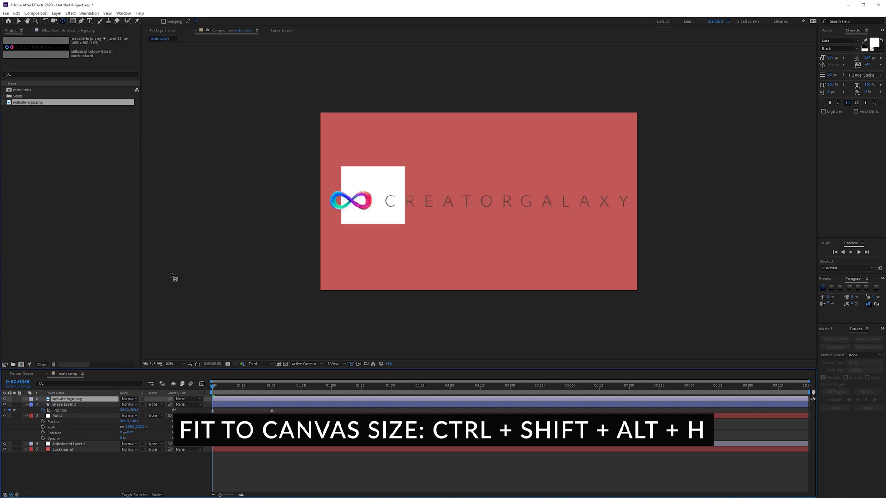
key(v)
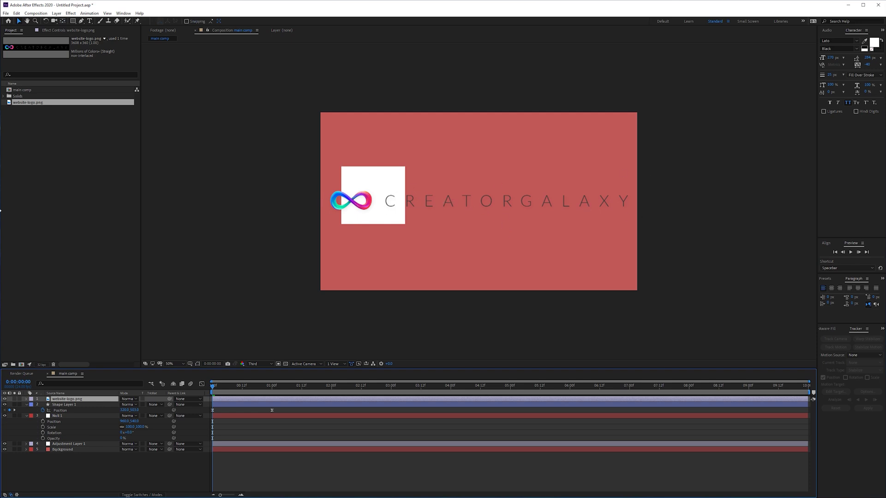
Step: Import website-logo_white-letters.png and replace the logo layer with it
right_click(21, 165)
mouse_move(50, 198)
click(118, 198)
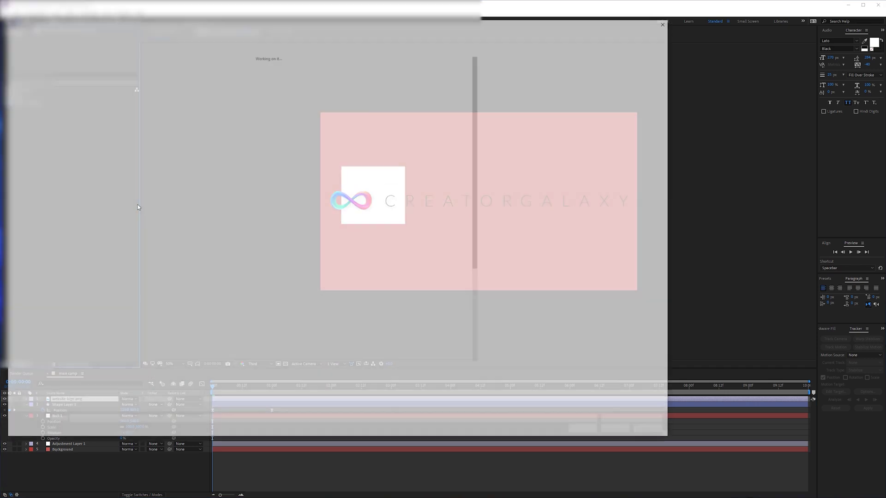
scroll(316, 257, down, 3)
click(413, 350)
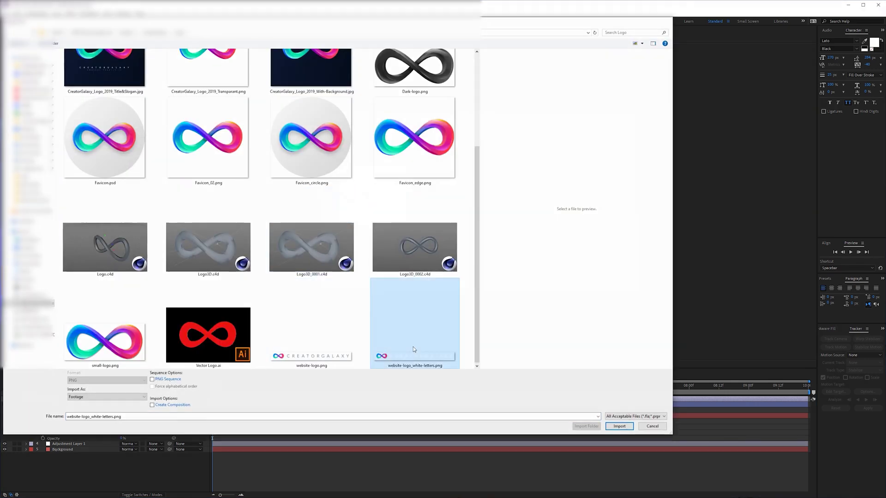
double_click(414, 347)
click(71, 398)
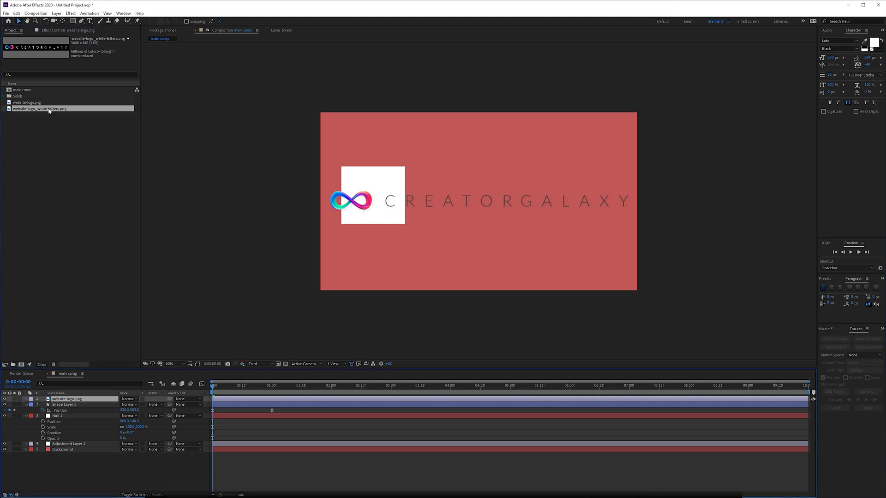
drag(49, 110, 69, 400)
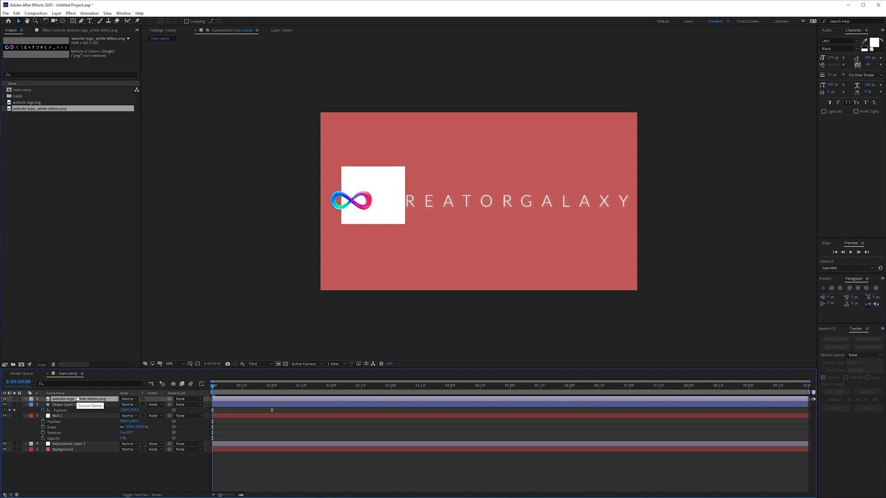
Step: Keyframe Null 1's Rotation to 217° at frame 20
key(ctrl+grave)
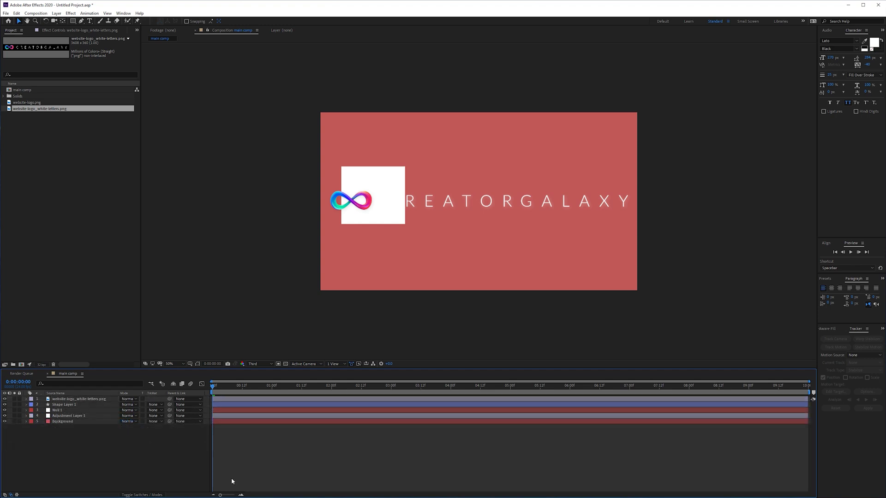
click(78, 412)
key(r)
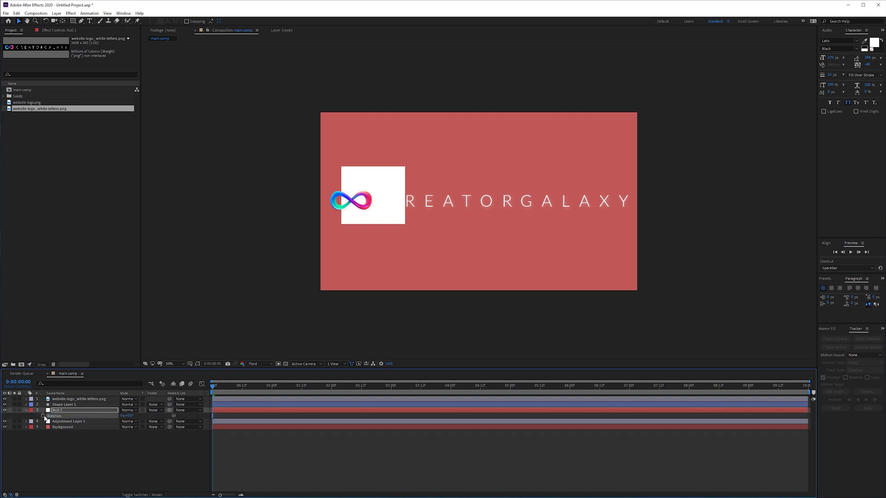
click(262, 388)
drag(128, 416, 200, 414)
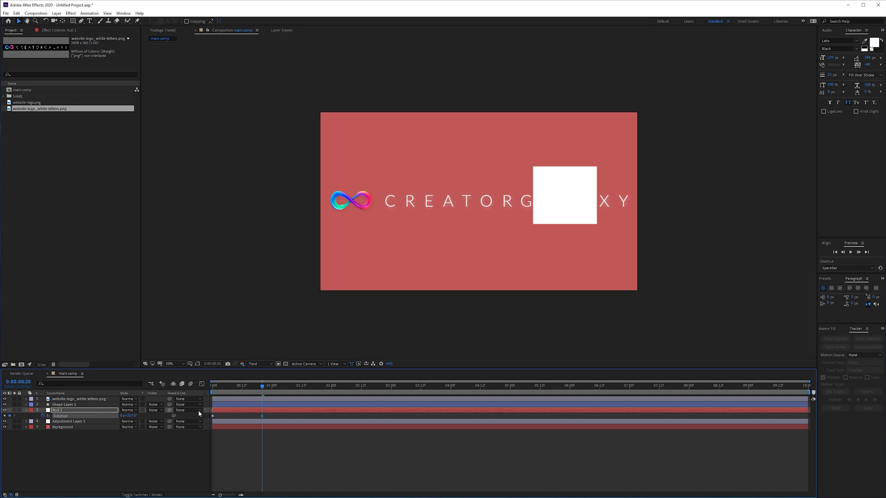
key(r)
Step: Scale Adjustment Layer 1 to 85% and review all keyframed properties with U
click(70, 417)
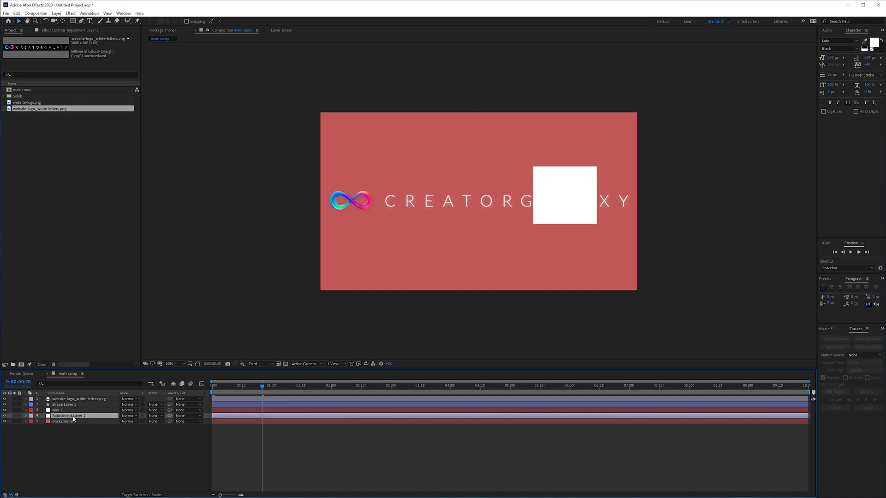
key(s)
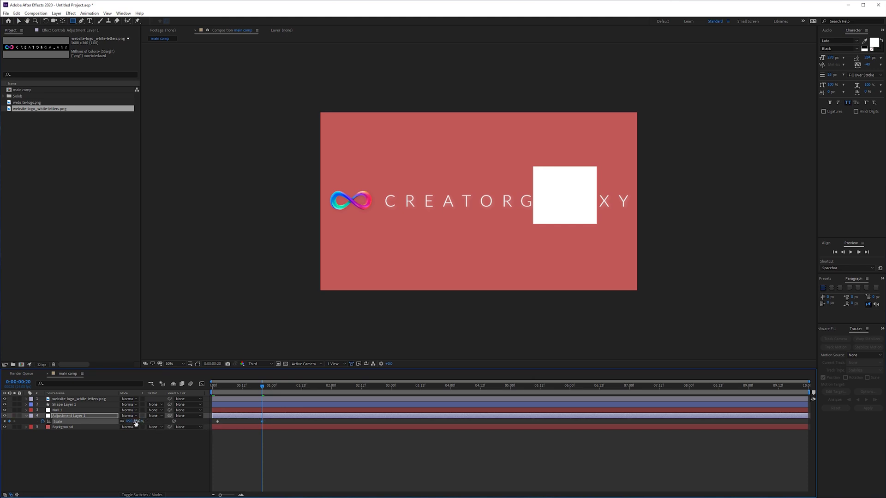
drag(134, 421, 133, 454)
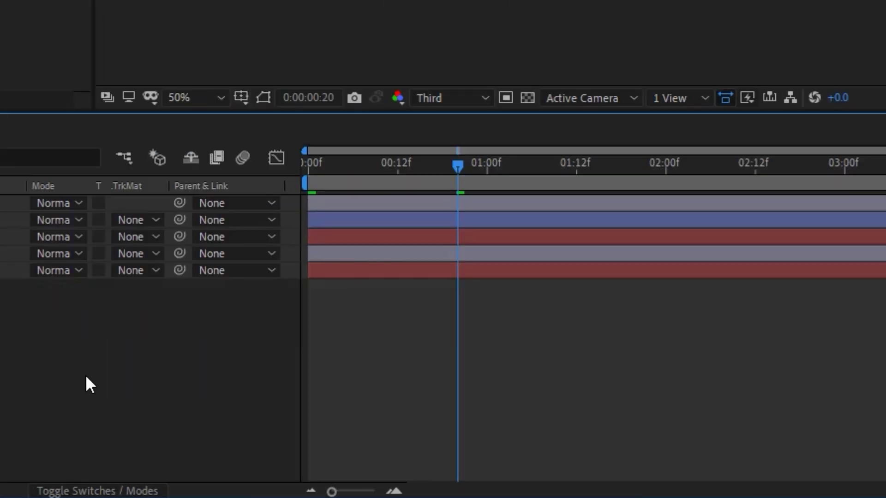
key(u)
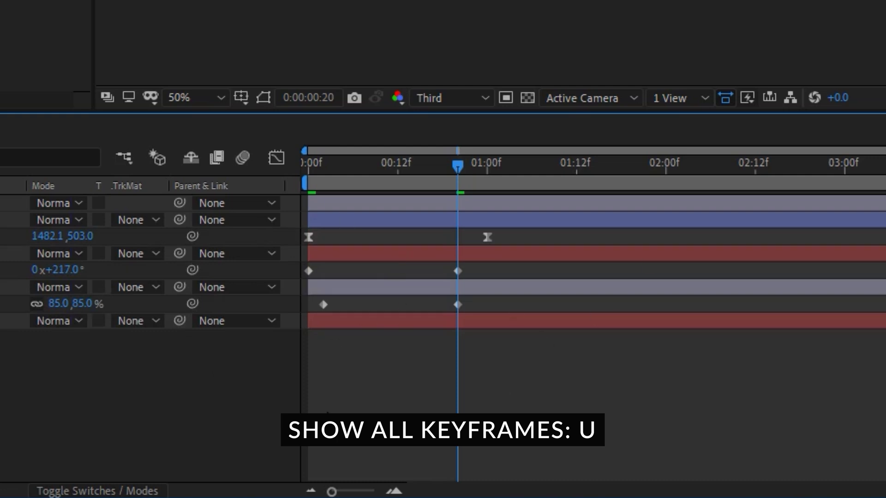
key(u)
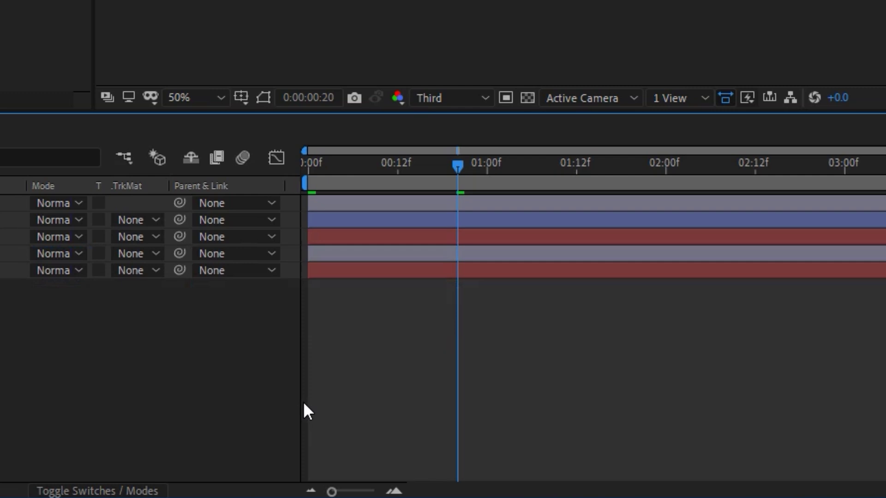
Step: Add a time*100 expression to Null 1's Scale property
click(165, 225)
click(170, 234)
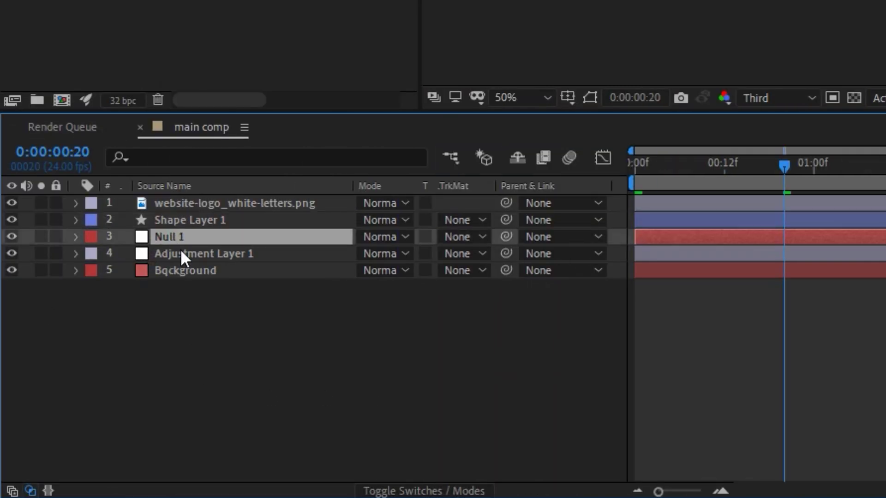
key(s)
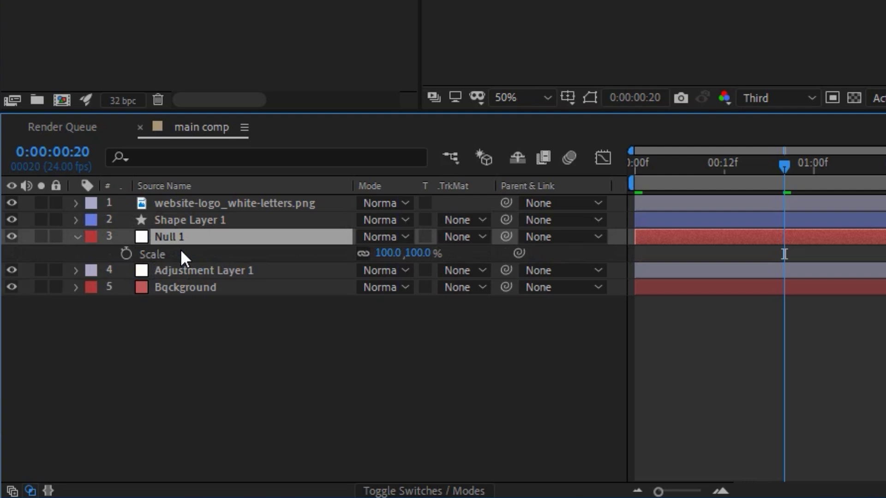
alt+click(125, 254)
text(time)
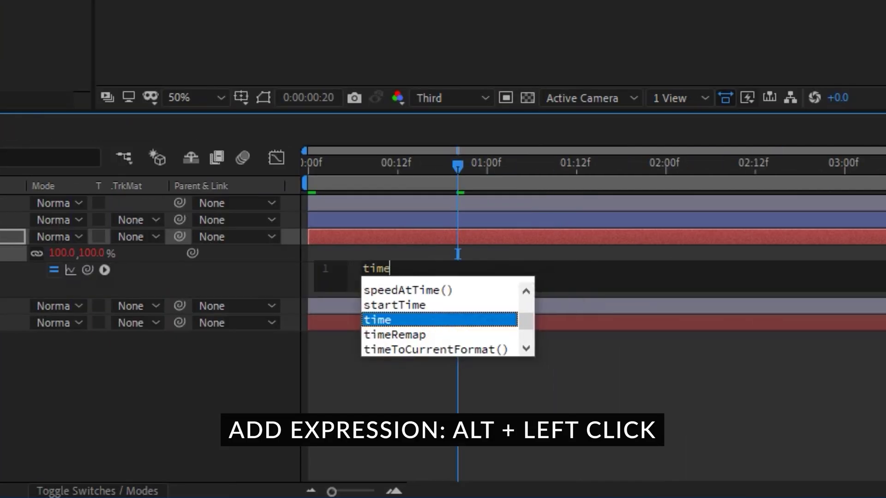
text(*100)
key(KP_Enter)
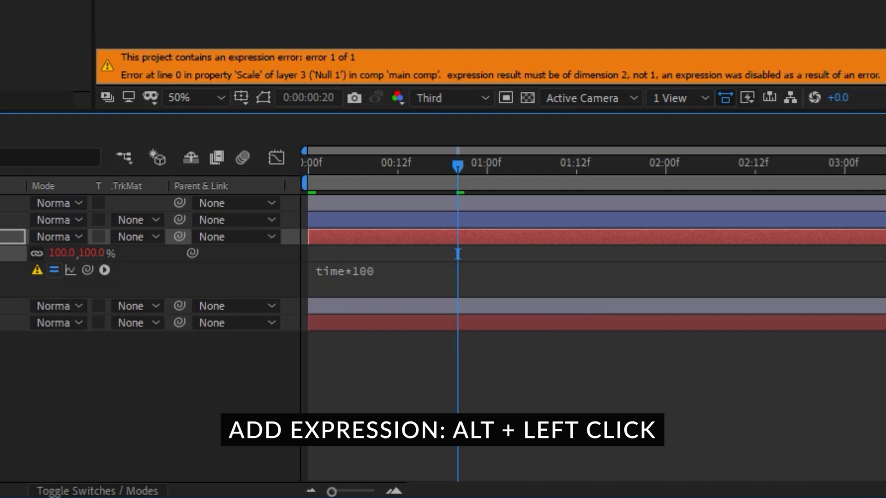
click(23, 415)
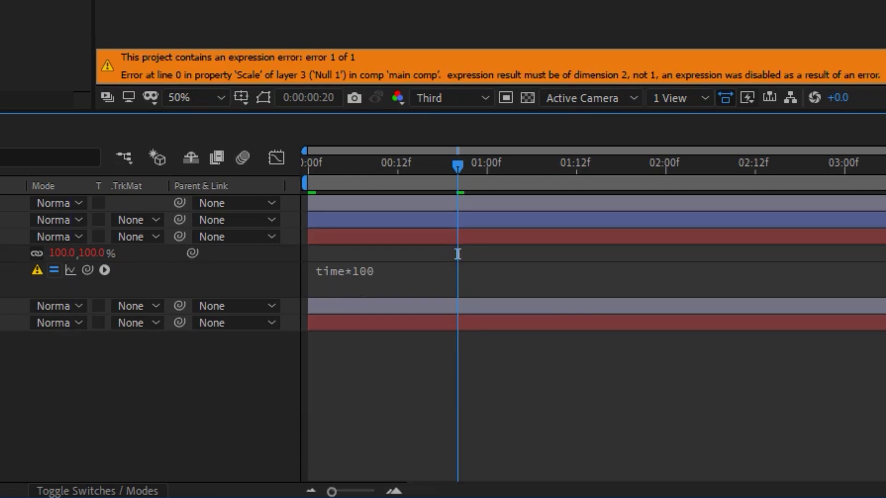
Step: Shorten the Scale expression to time*1, then remove the Scale expression entirely
click(362, 273)
key(BackSpace)
key(BackSpace)
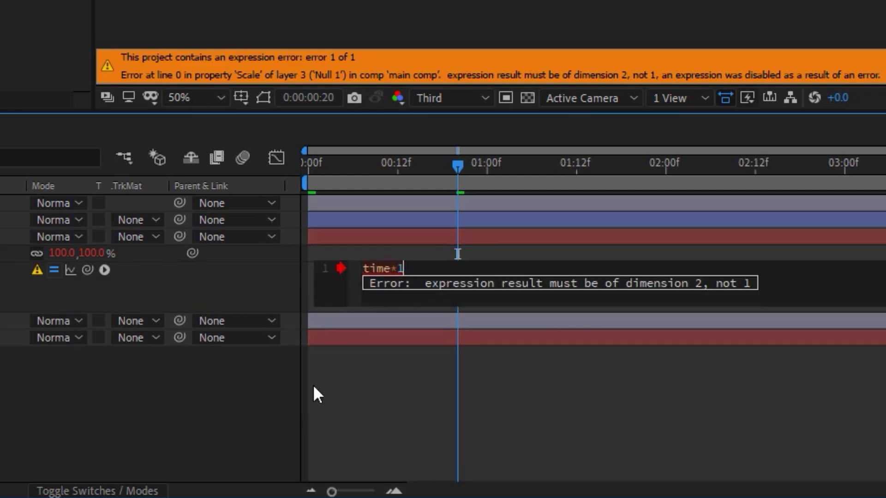
click(313, 394)
click(382, 273)
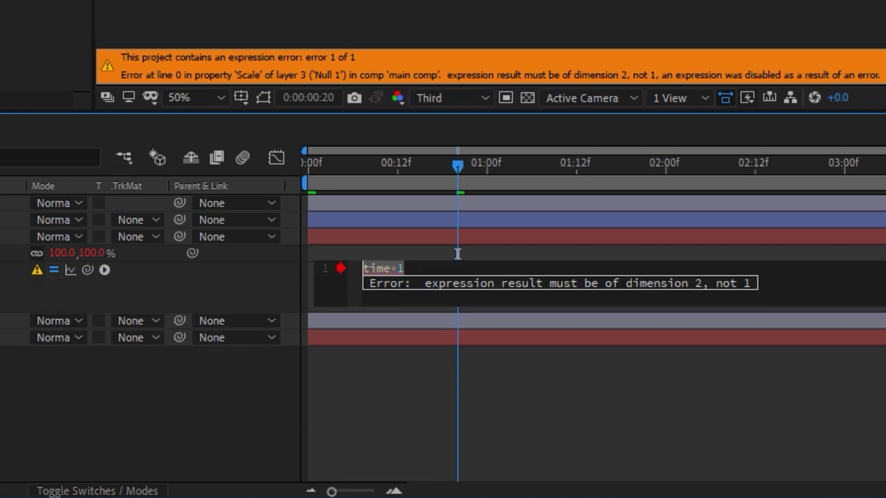
key(BackSpace)
key(BackSpace)
key(BackSpace)
key(BackSpace)
key(BackSpace)
key(BackSpace)
key(KP_Enter)
Step: Drive Null 1's Rotation with the expression time*10, then deselect and collapse the layer
click(458, 254)
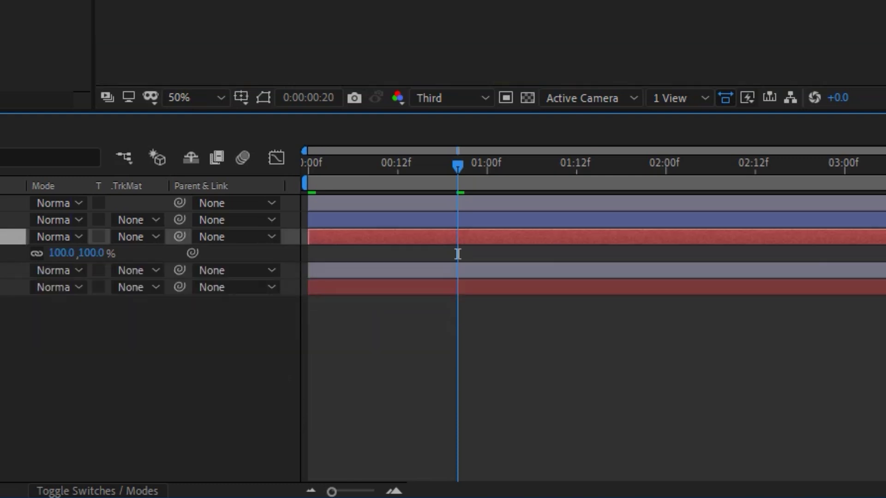
key(r)
key(alt+shift+equal)
text(ti)
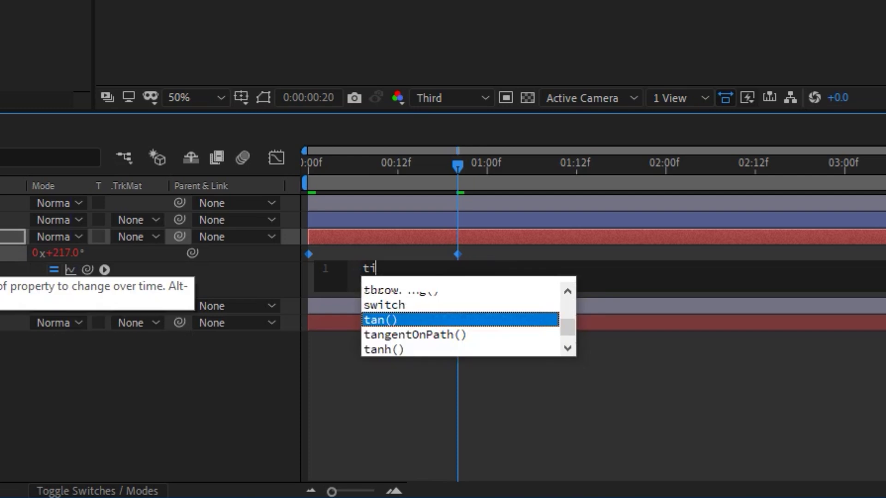
text(me*10)
key(KP_Enter)
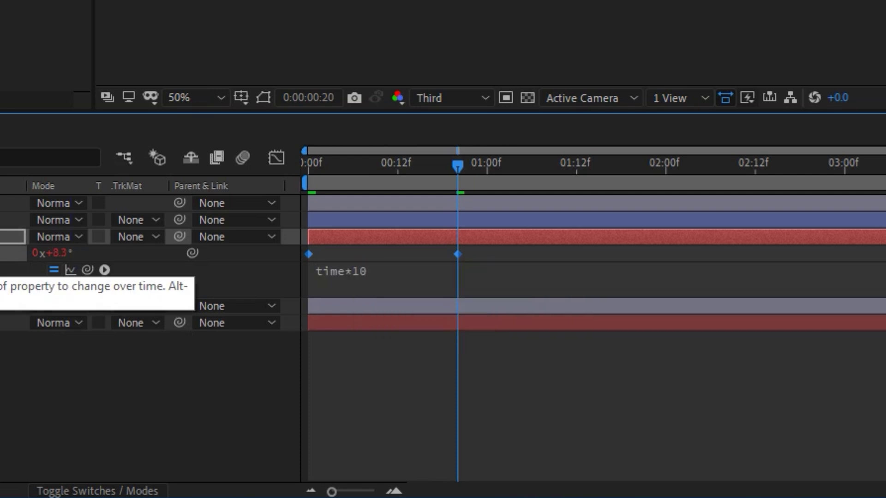
key(ctrl+shift+a)
key(u)
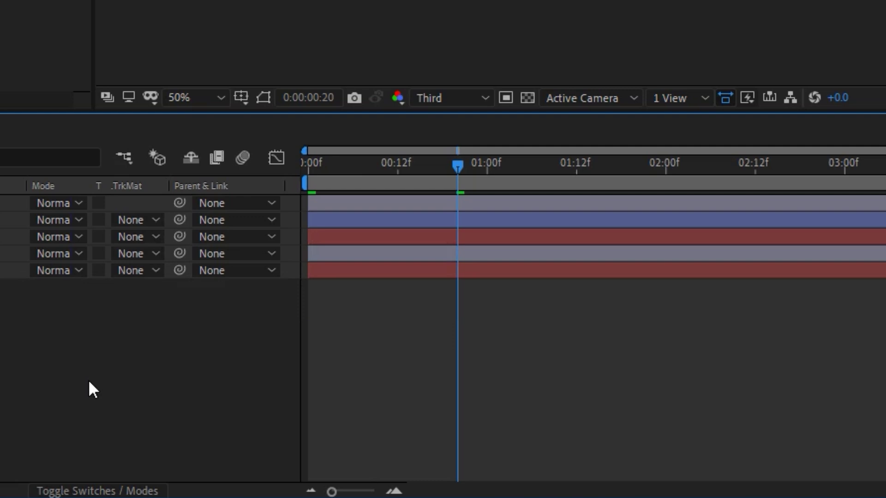
Step: Show expression properties, add a Camera 1 layer, and view its Camera Options before collapsing it
key(e)
key(e)
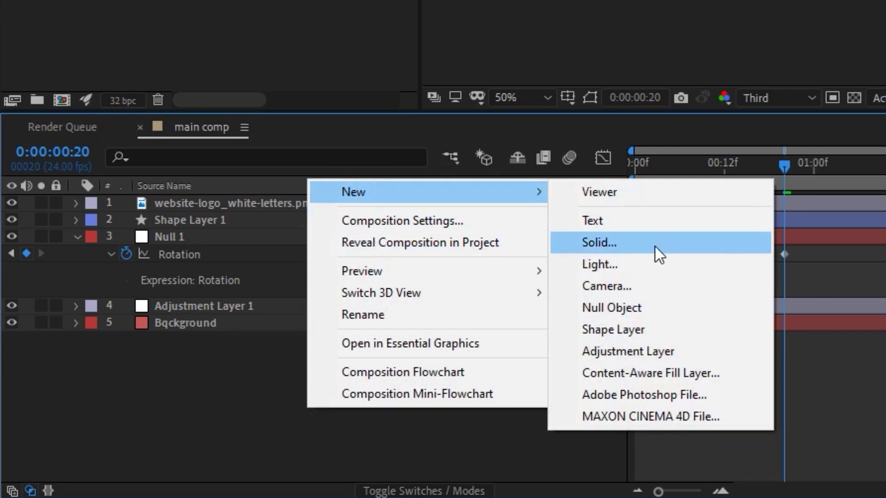
click(659, 285)
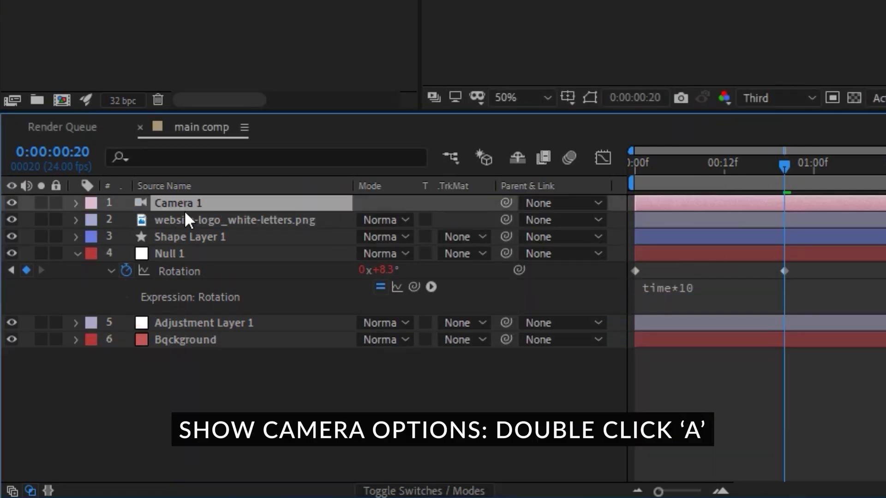
key(a)
key(a)
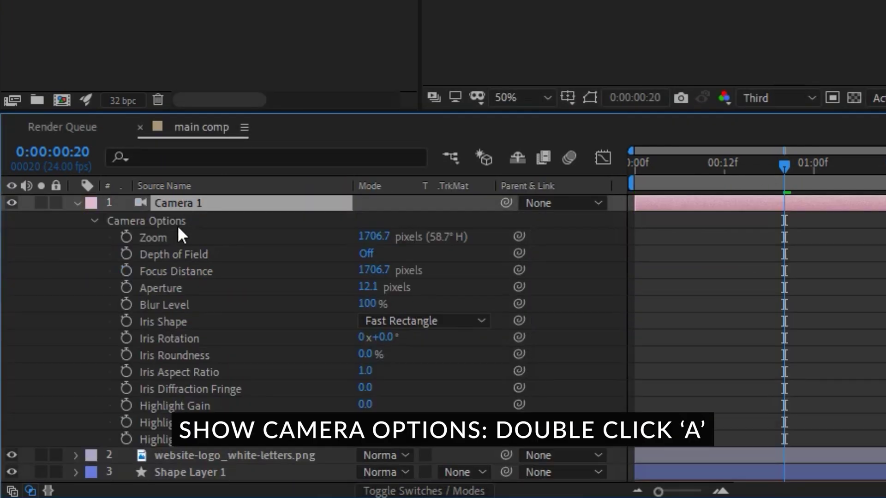
click(78, 203)
Step: Show Null 1's Anchor Point property, then deselect all layers
click(167, 254)
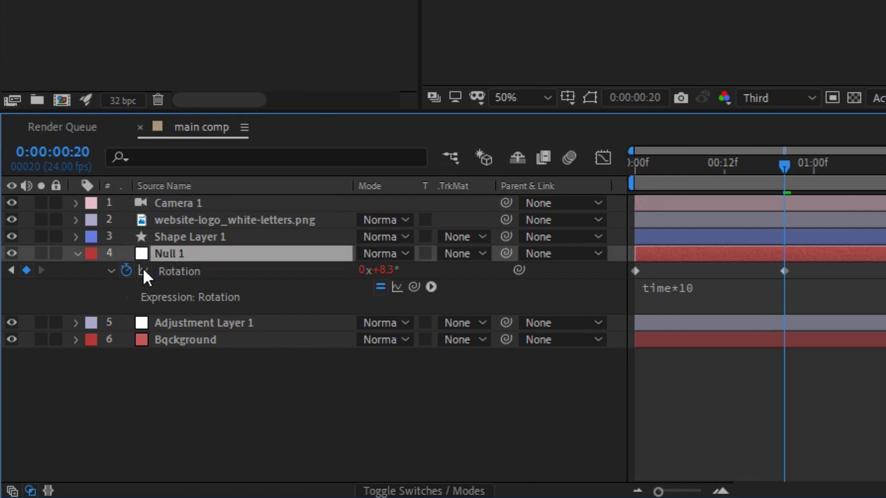
key(a)
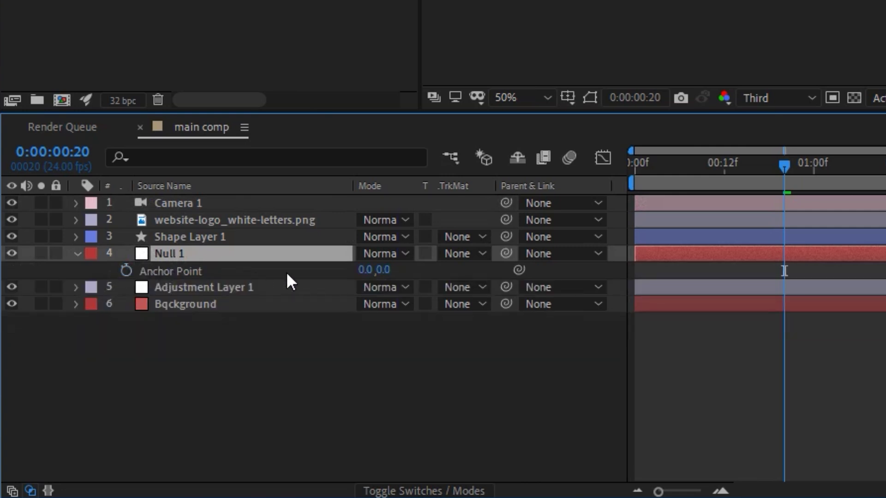
click(328, 394)
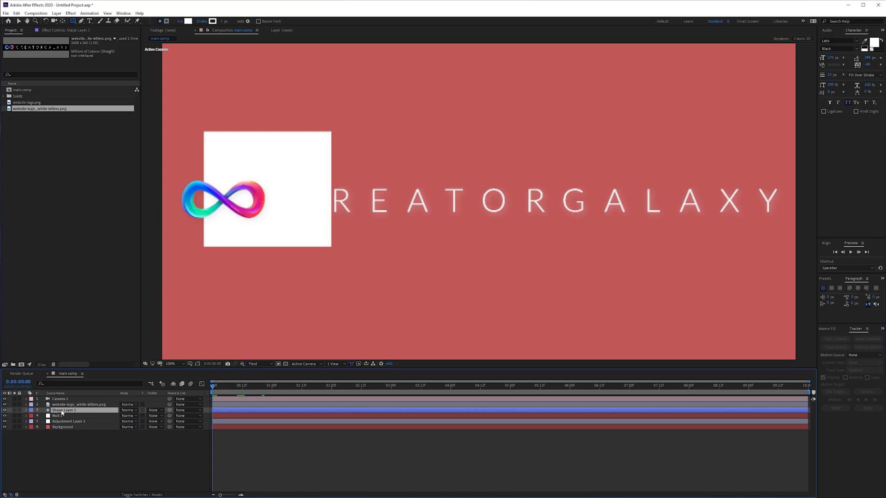
Step: At about 1:06f, add a Position keyframe moving the white square to X 1308, Y 869
key(p)
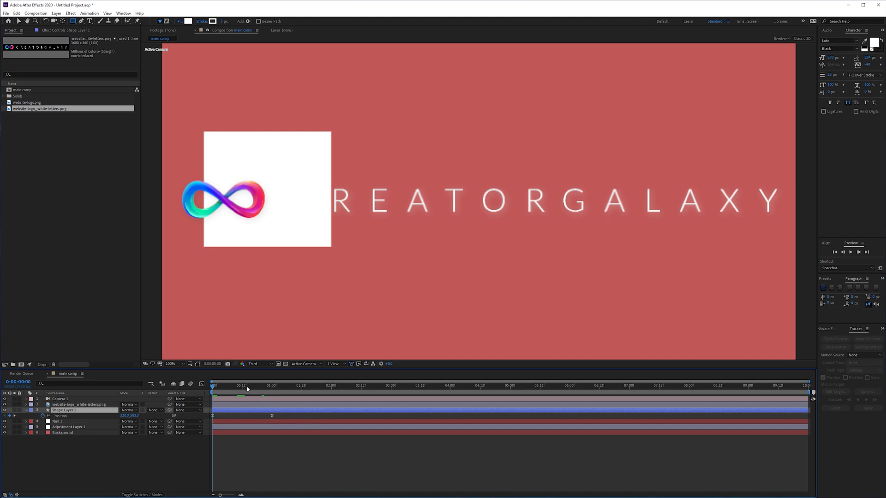
drag(247, 389, 287, 389)
drag(125, 416, 375, 459)
click(373, 459)
key(space)
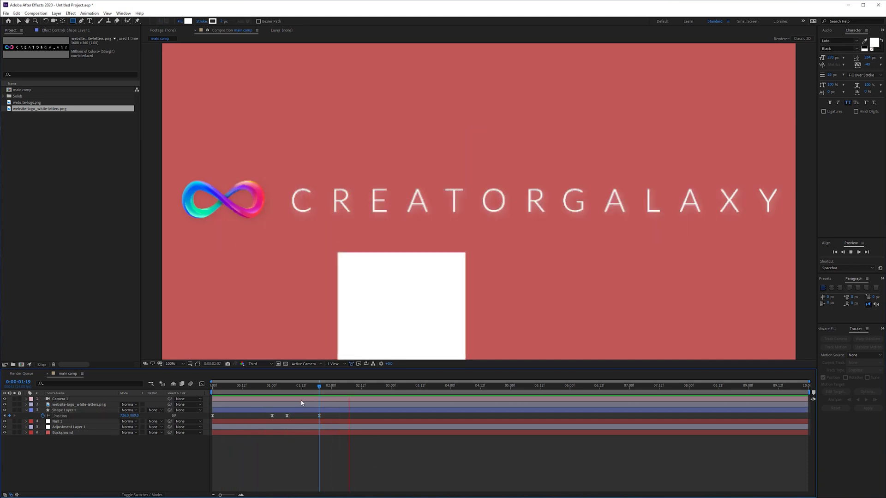
click(317, 390)
Step: Compress all Position keyframes to end near 01:00f and return to the comp start
click(116, 415)
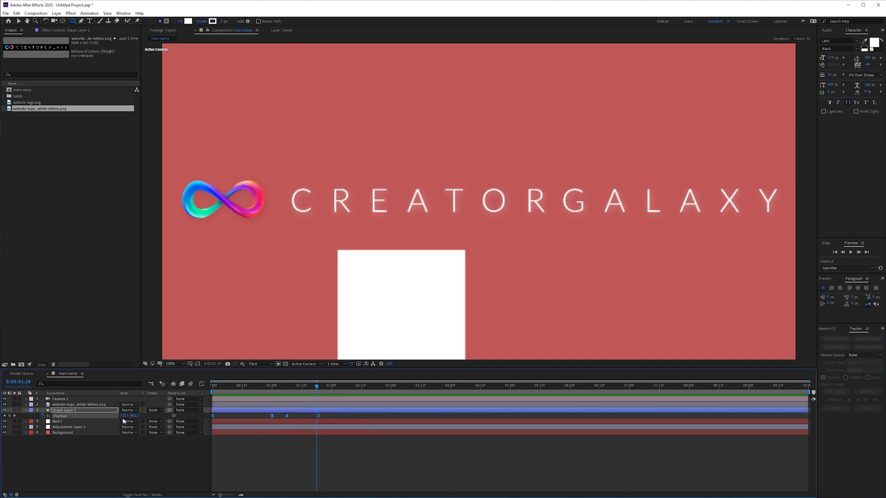
drag(162, 414, 356, 424)
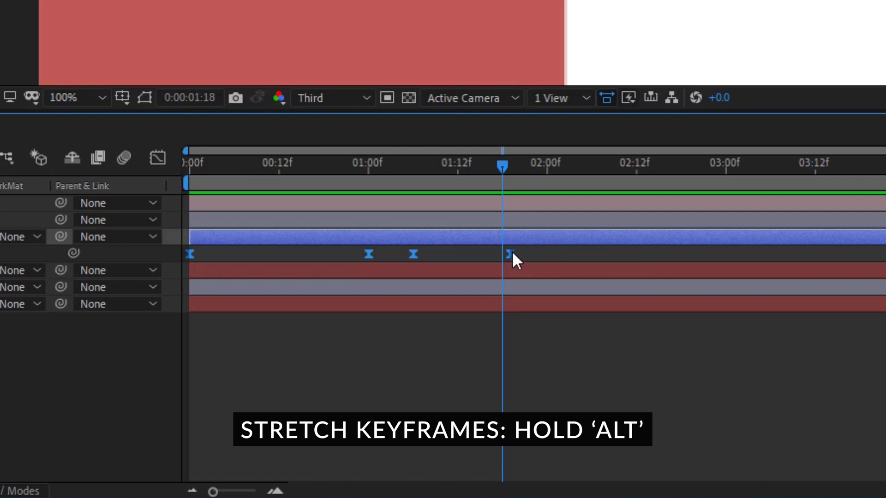
drag(511, 251, 361, 294)
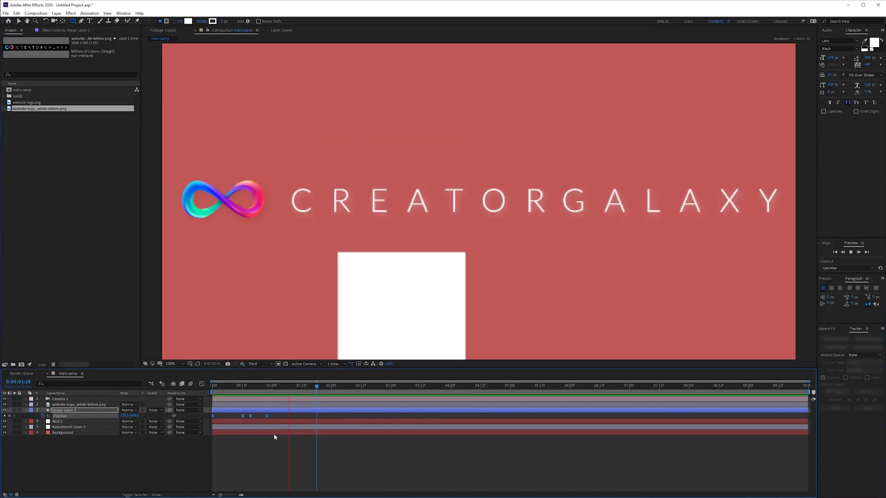
key(Home)
click(70, 405)
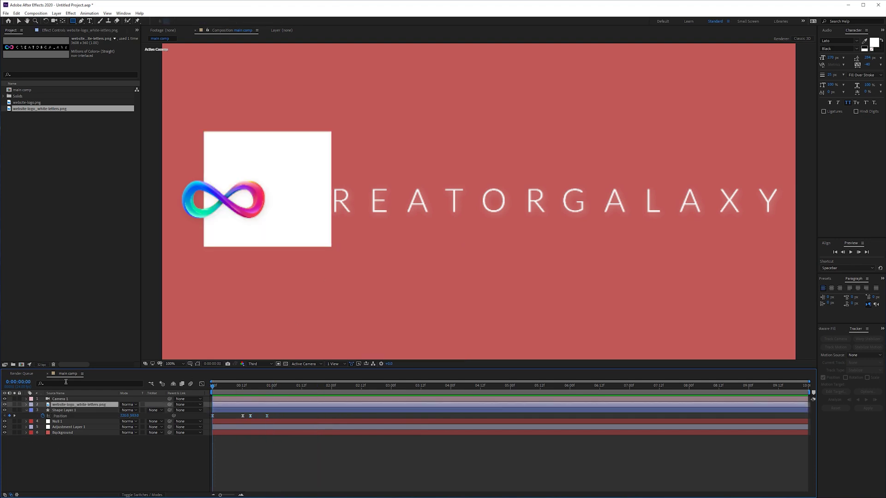
Step: Hide the white square layer and switch Mask 1's mode to Subtract, then back to Add
click(4, 410)
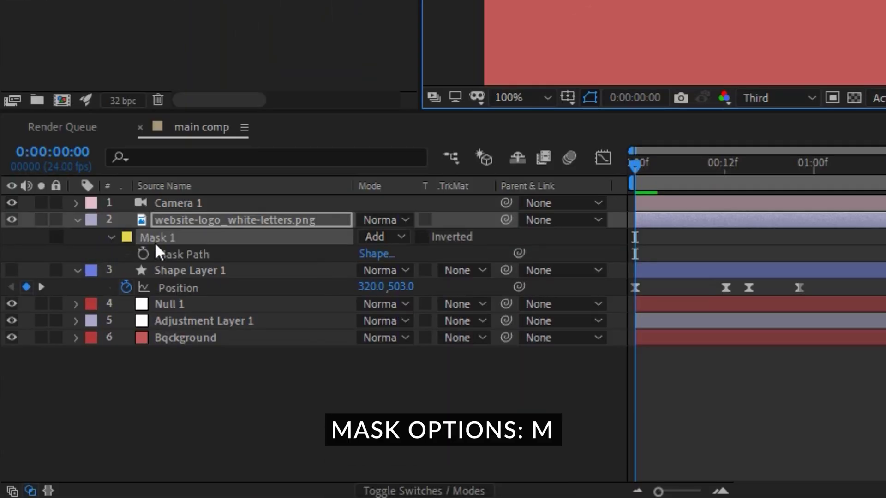
click(383, 237)
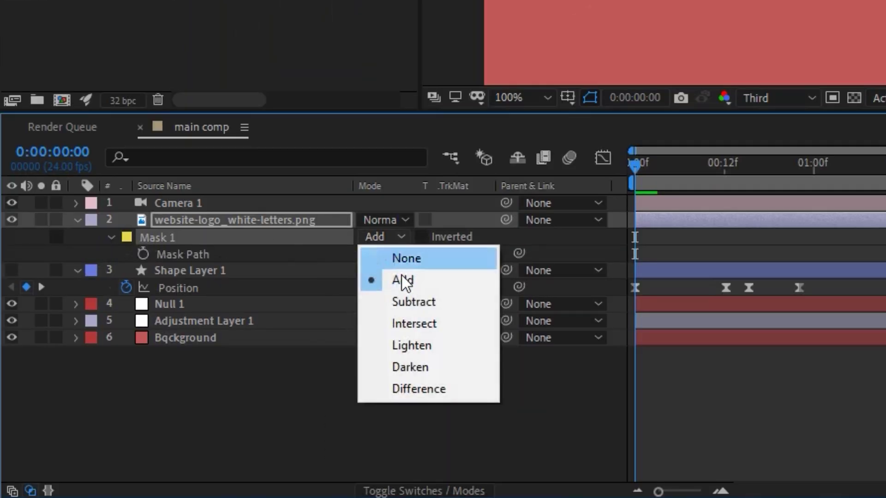
click(414, 301)
click(392, 237)
click(410, 279)
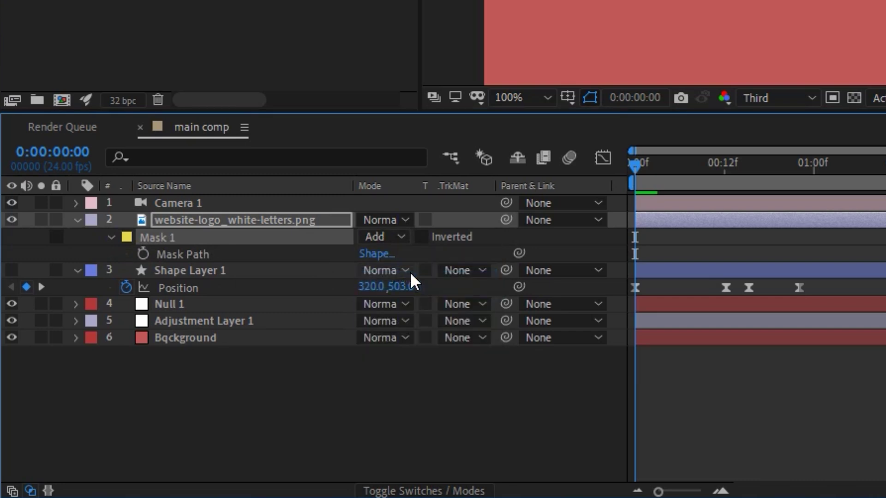
Step: Try feather amounts then reset to 0, and set Mask Expansion to -57 pixels
key(f)
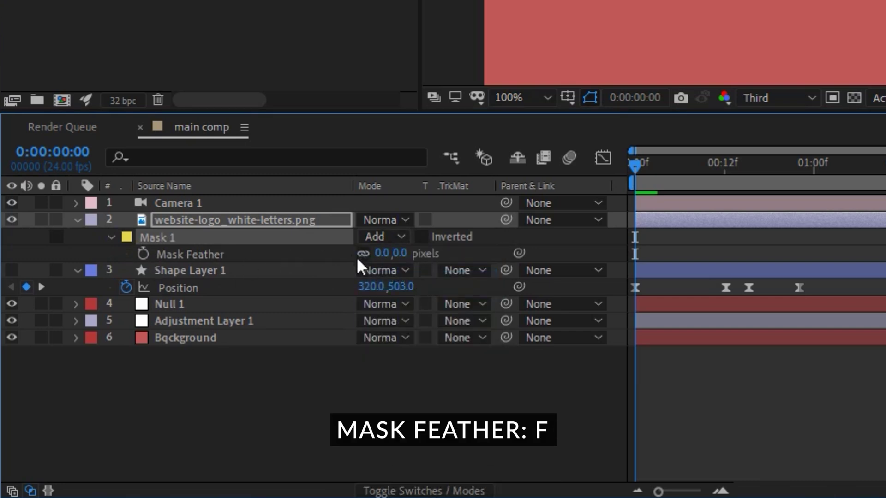
mouse_move(384, 254)
mouse_down()
mouse_move(531, 253)
mouse_move(388, 267)
mouse_up()
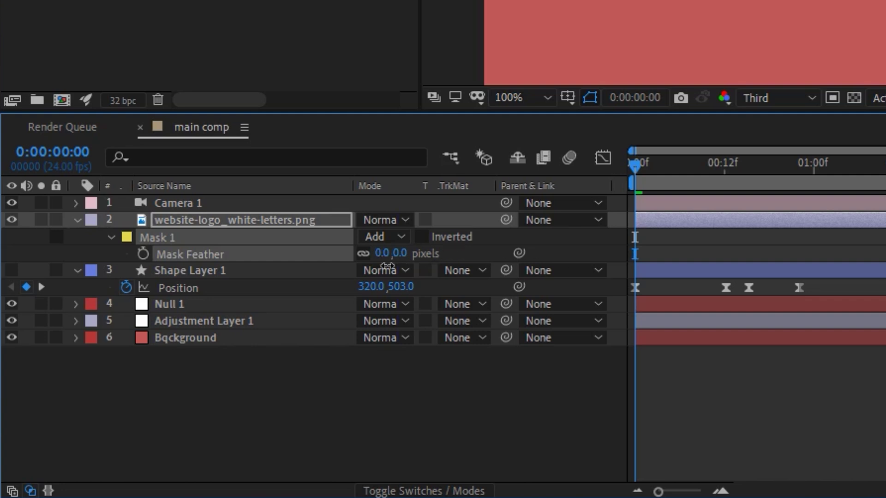
key(m)
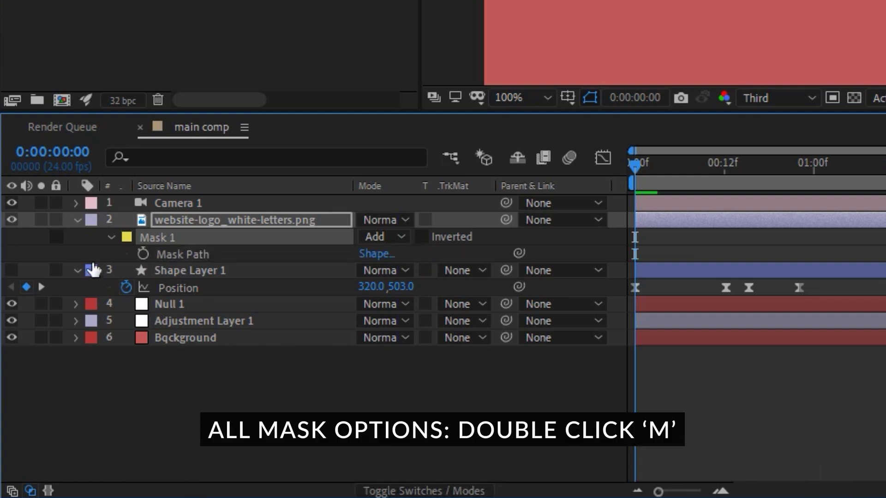
key(m)
key(m)
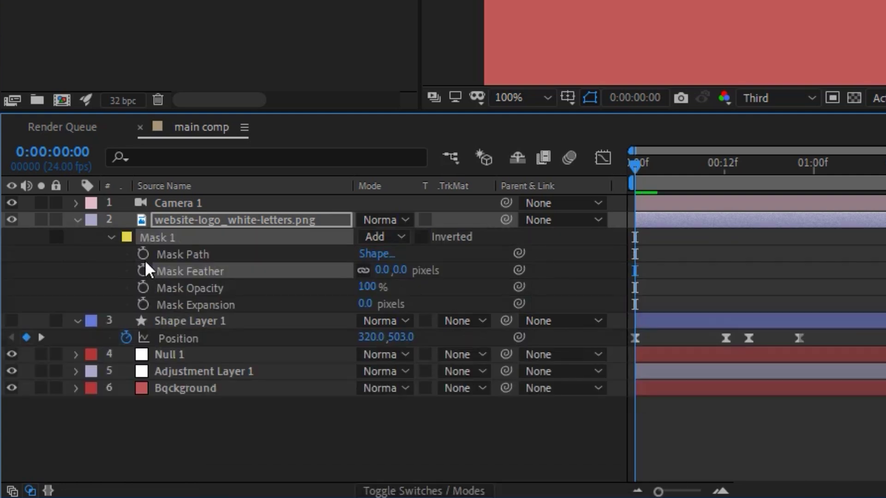
drag(364, 304, 315, 316)
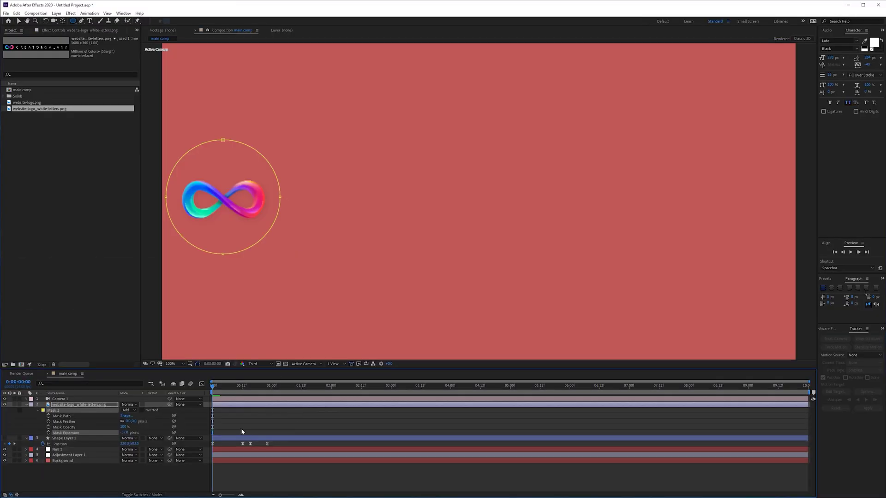
Step: Play and stop a preview of the comp, then start another preview with Shift+0
key(space)
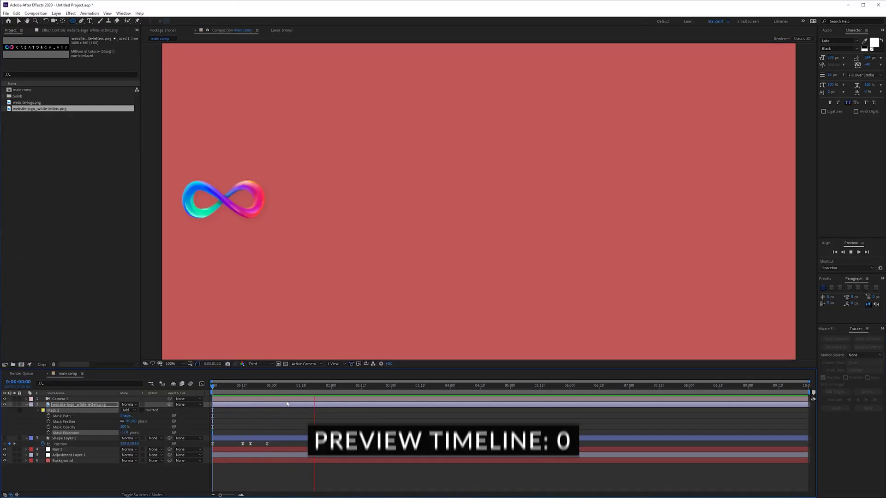
key(space)
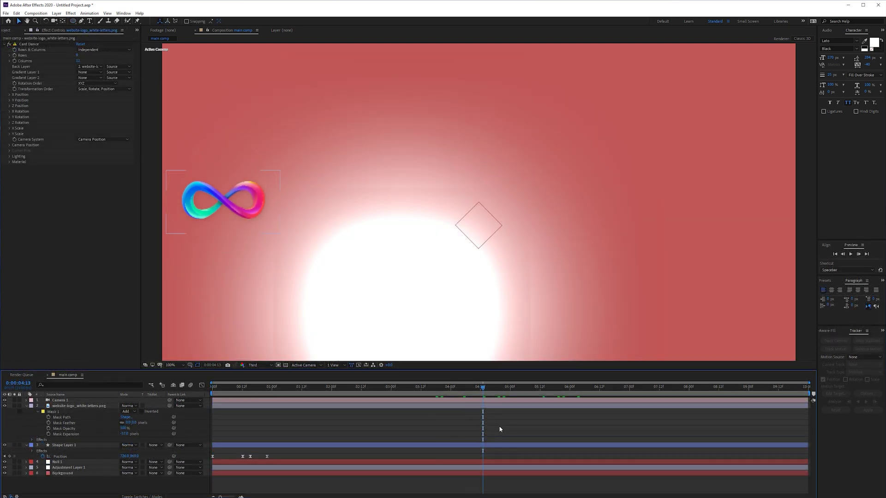
key(shift+KP_0)
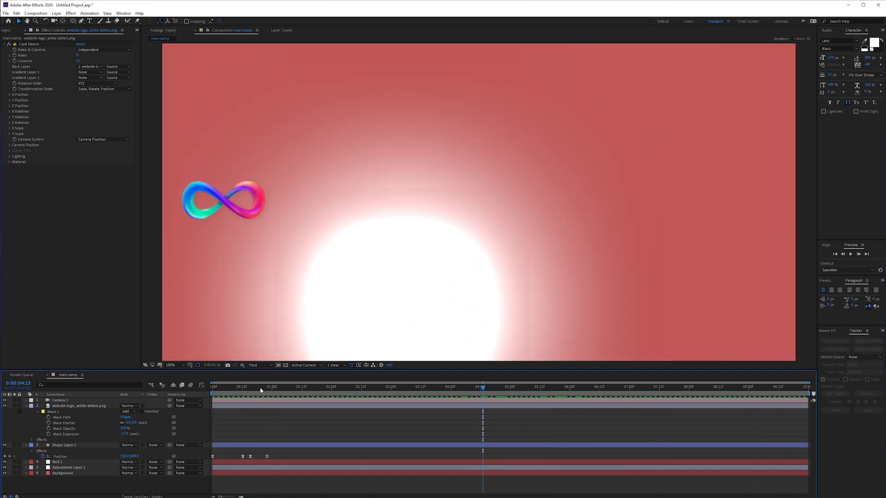
Step: Delete the split-off second half of the shape layer and move the remaining clip later in time
click(260, 395)
drag(260, 396, 267, 396)
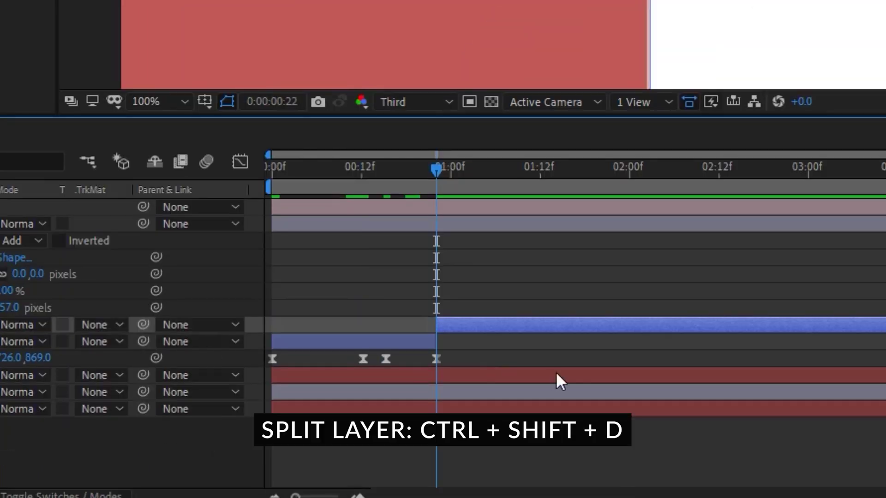
key(Delete)
drag(377, 322, 816, 340)
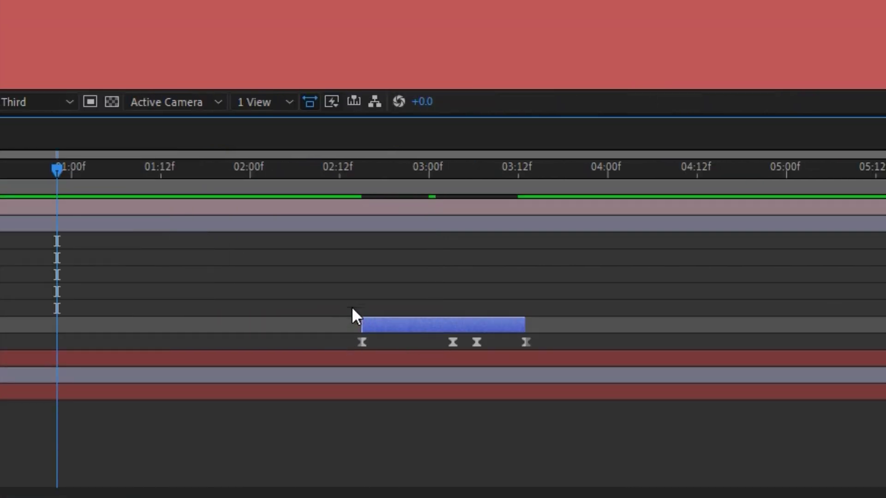
Step: Jump to the layer's in and out points, duplicate it, and shift the copy about two seconds later
key(i)
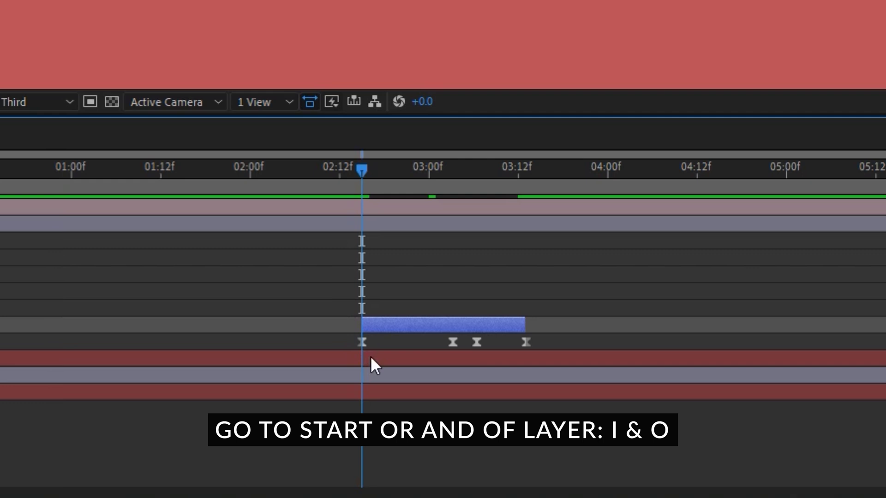
key(o)
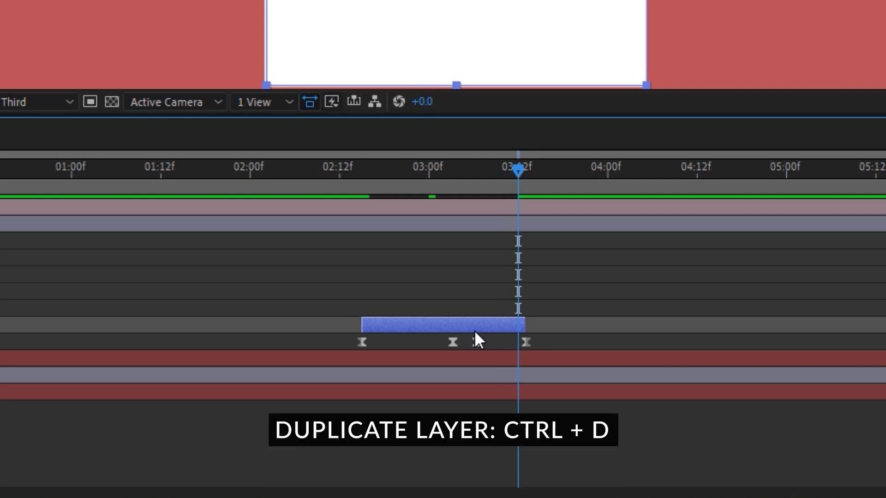
key(ctrl+d)
drag(430, 326, 838, 327)
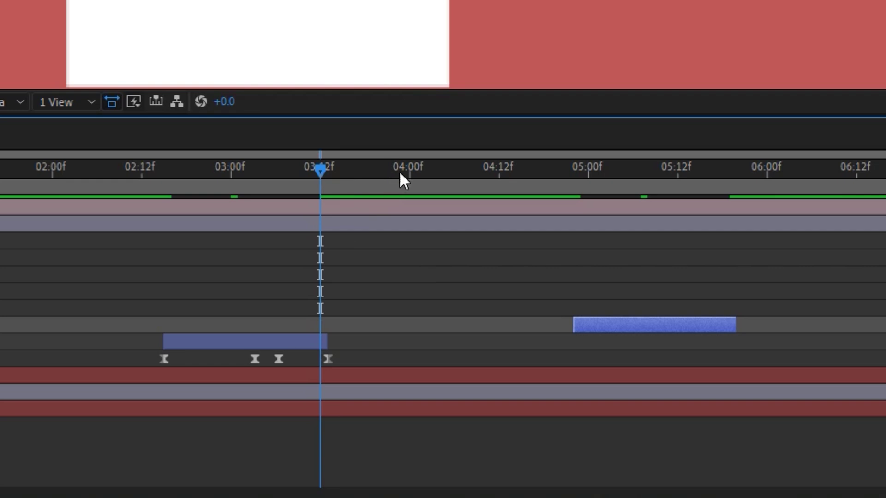
drag(404, 180, 334, 219)
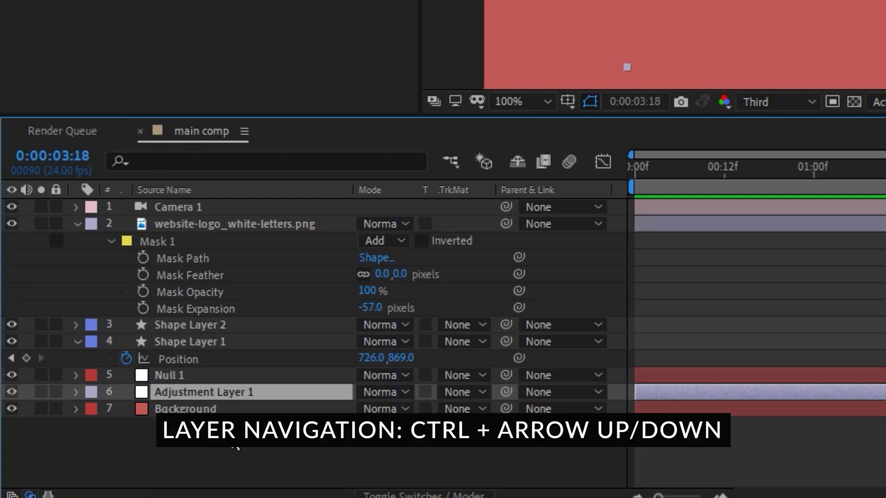
Step: Step the layer selection up and down to Shape Layer 1 and set the time to 02:21
key(ctrl+Up)
key(ctrl+Up)
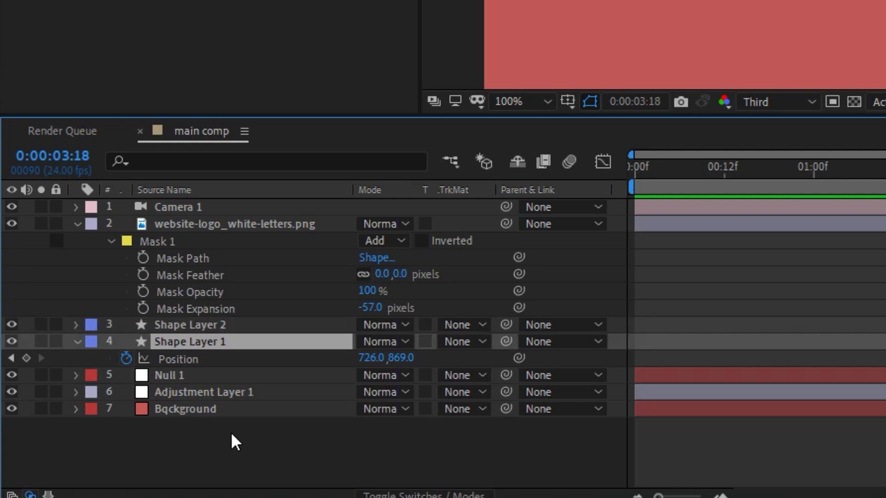
key(ctrl+Down)
key(ctrl+Down)
key(ctrl+Down)
key(ctrl+Up)
key(ctrl+Up)
key(ctrl+Up)
key(ctrl+Up)
key(ctrl+Up)
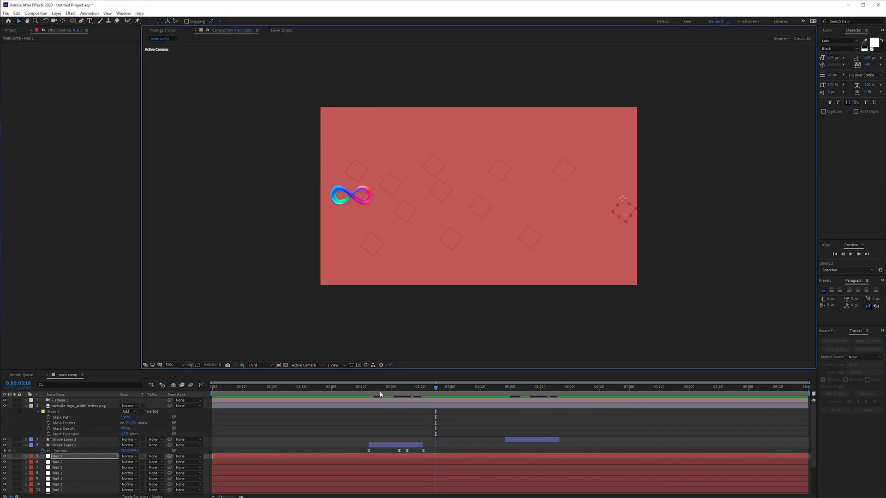
drag(437, 397, 383, 406)
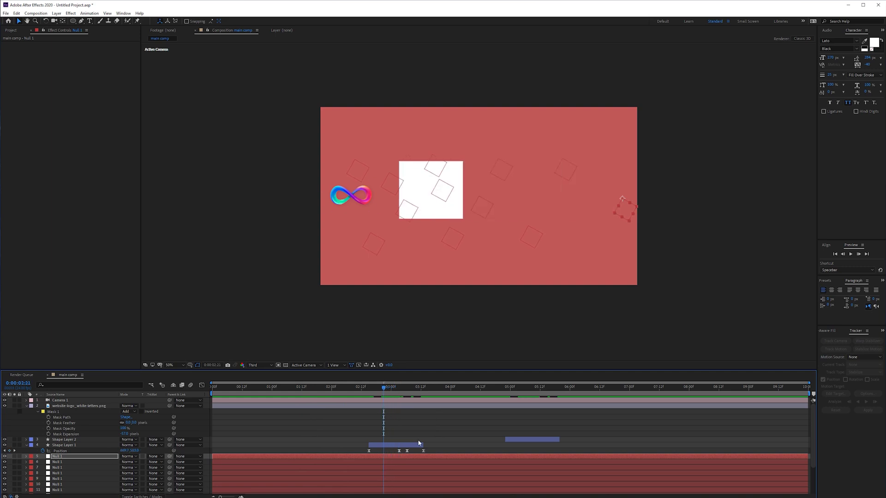
click(423, 422)
Step: Select all layers, hide layer handles and paths in the viewer, and show the rulers
key(ctrl+a)
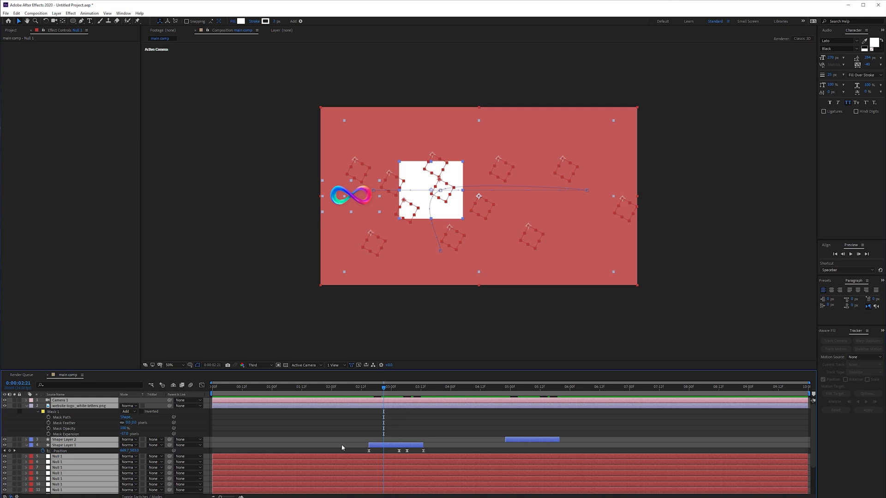
key(ctrl+shift+h)
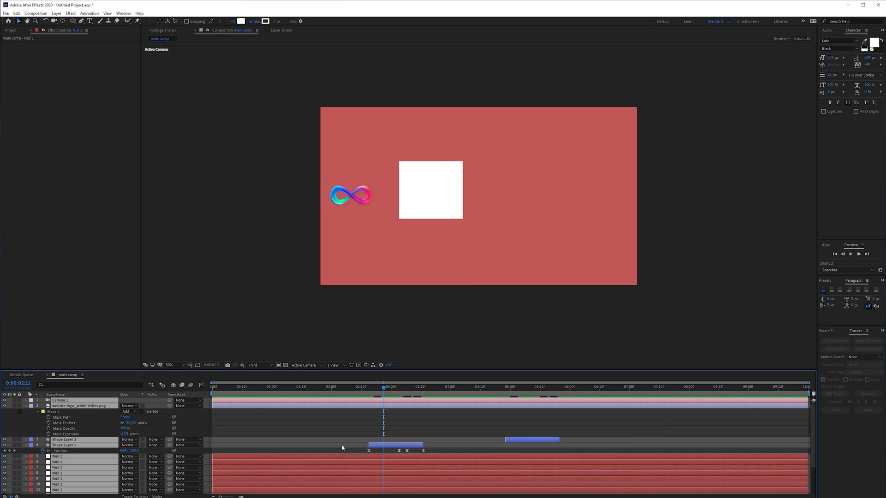
key(ctrl+shift+h)
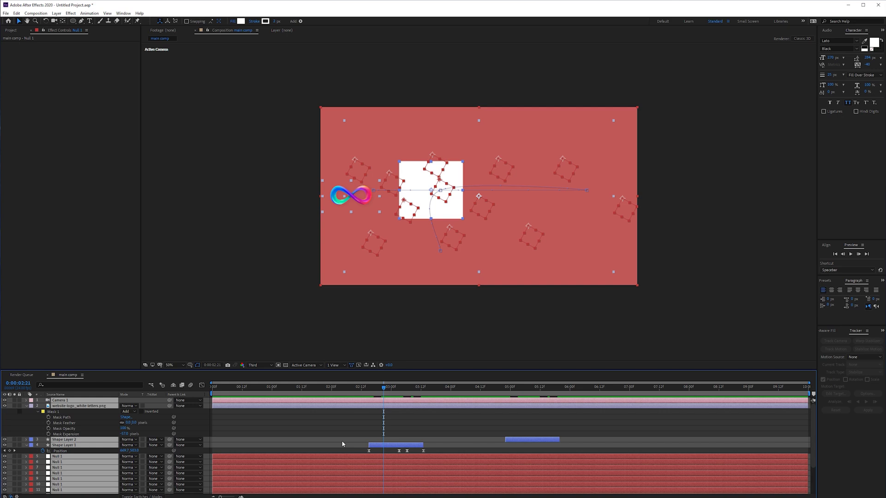
key(ctrl+shift+h)
key(ctrl+r)
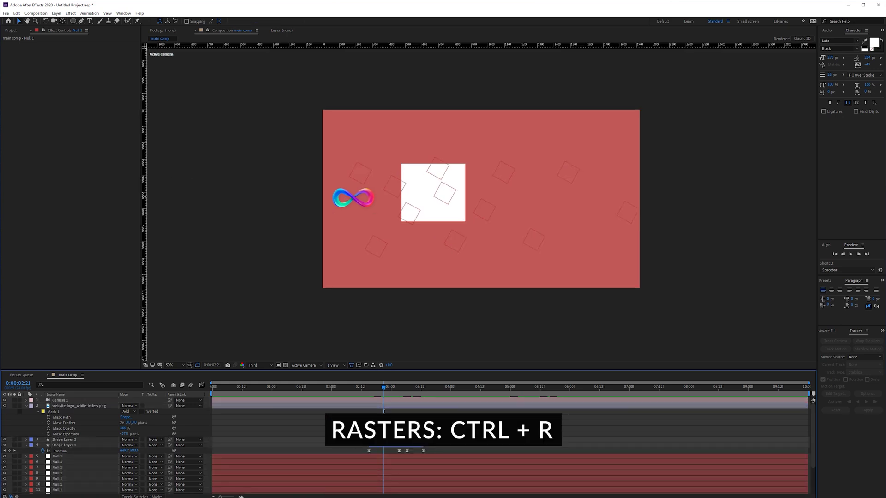
Step: Place a vertical guide at the square's left edge and a horizontal guide at its top, then toggle guides
drag(144, 196, 401, 244)
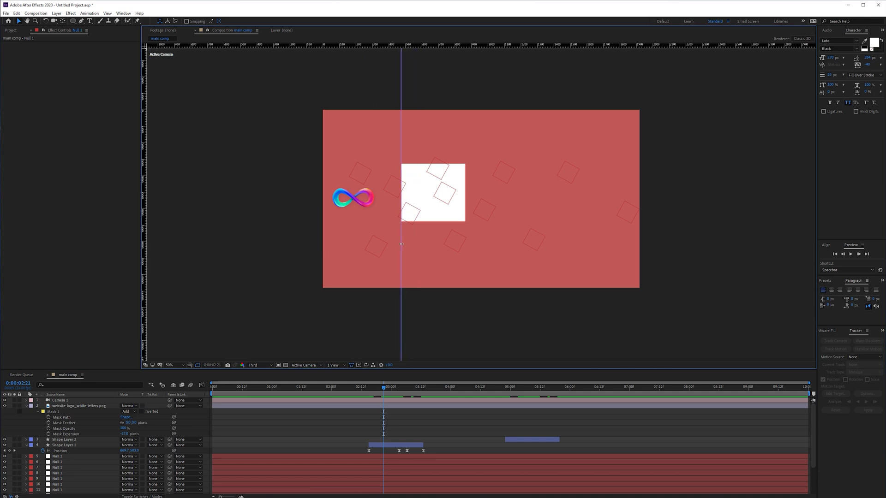
drag(388, 46, 384, 164)
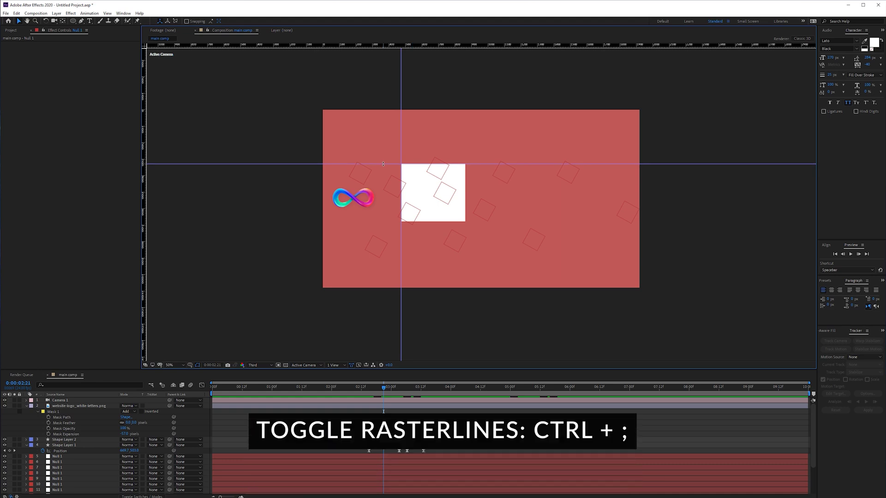
key(ctrl+semicolon)
key(ctrl+semicolon)
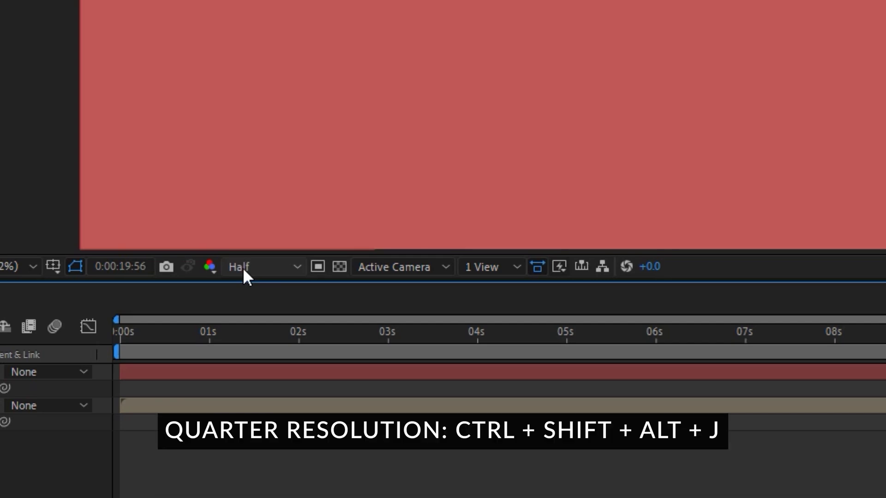
Step: Switch preview to Quarter resolution, then search 'logo' and select the website-logo_white-letters.png layer
key(ctrl+shift+alt+j)
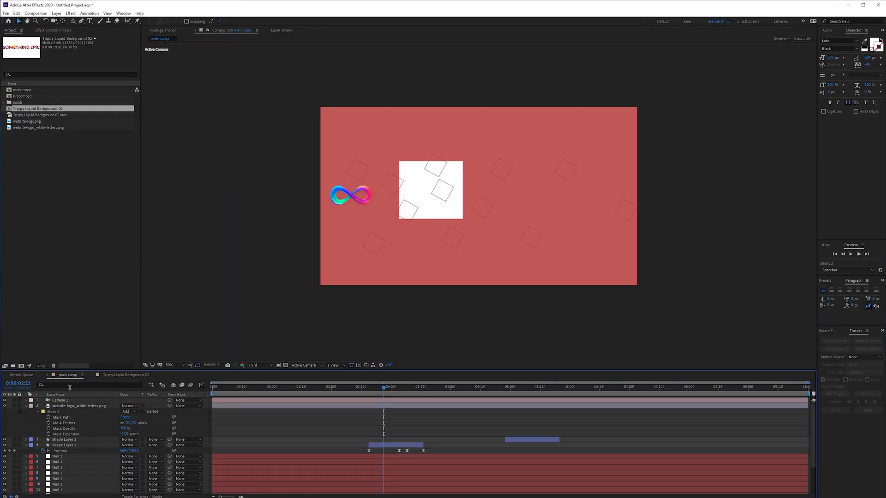
click(294, 444)
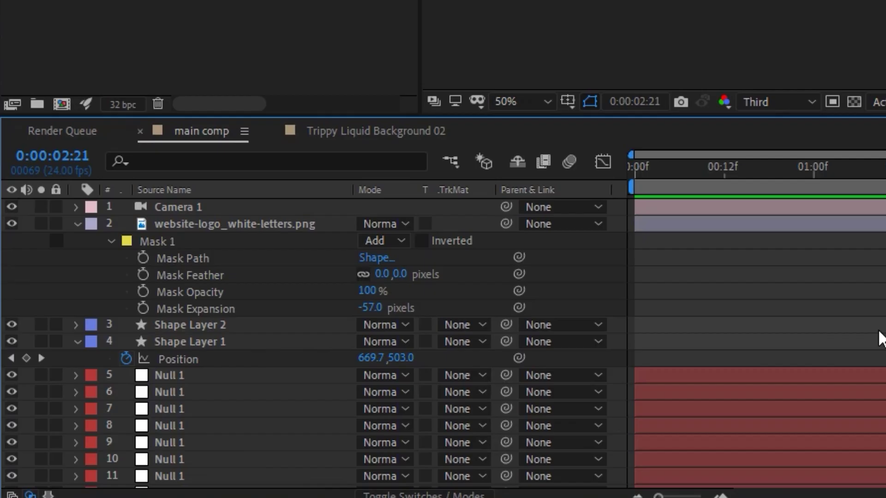
key(ctrl+f)
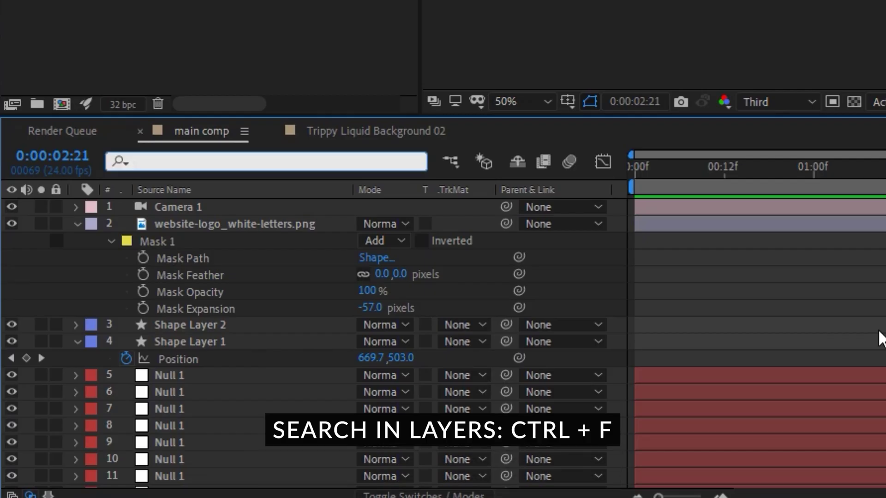
text(logo)
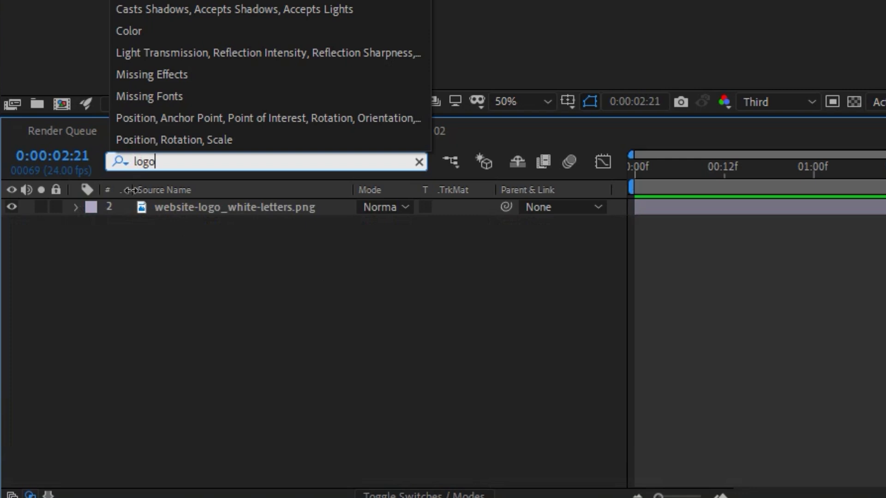
key(Return)
click(210, 212)
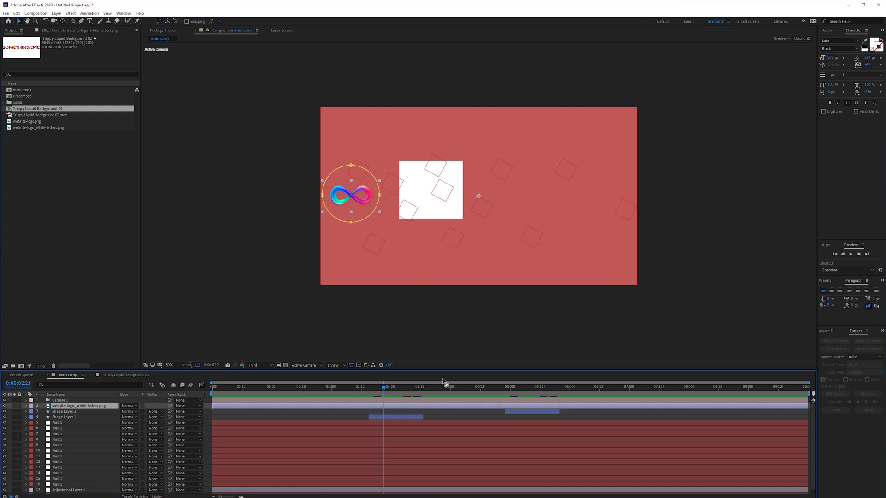
Step: Add the current frame to the Render Queue with JPG output and open its Output To save location
key(ctrl+alt+s)
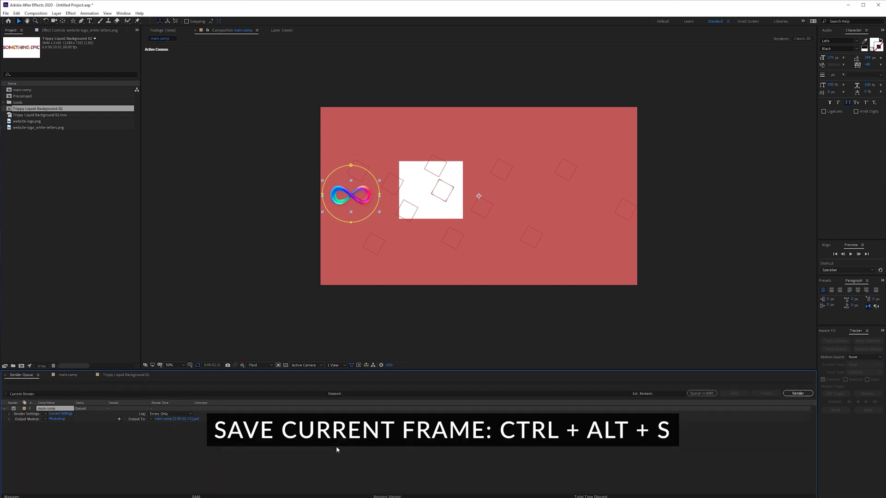
click(45, 420)
click(60, 342)
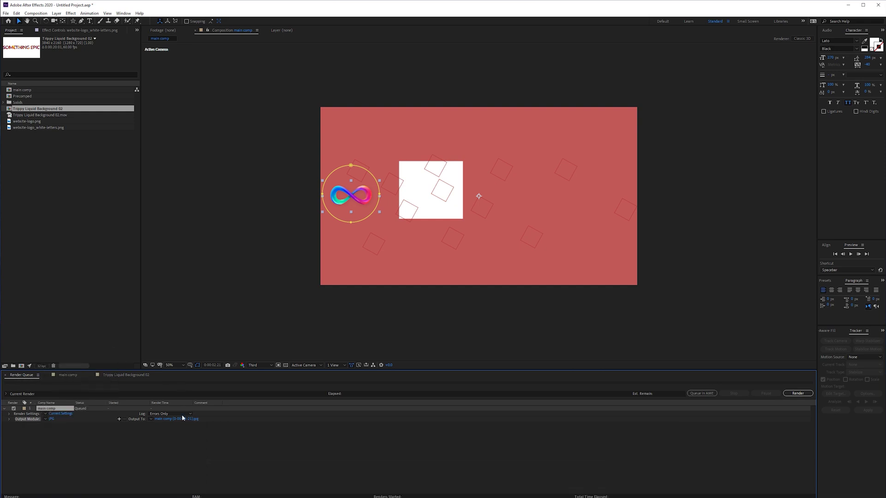
click(169, 420)
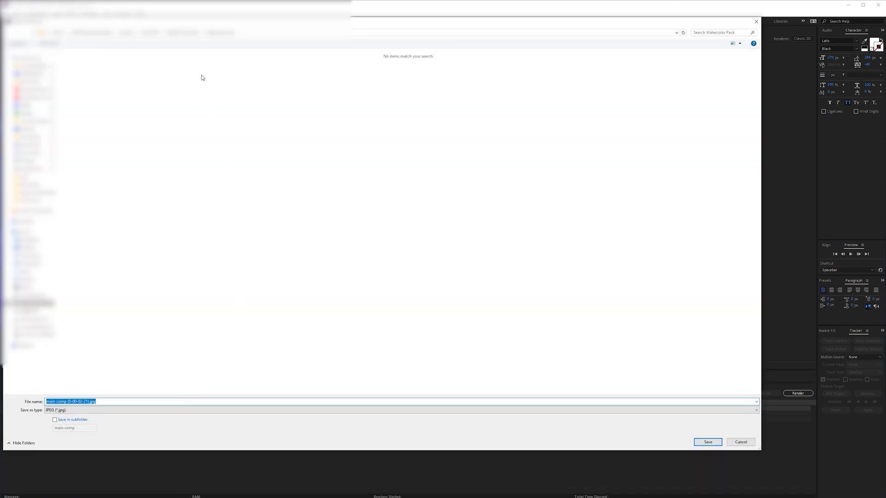